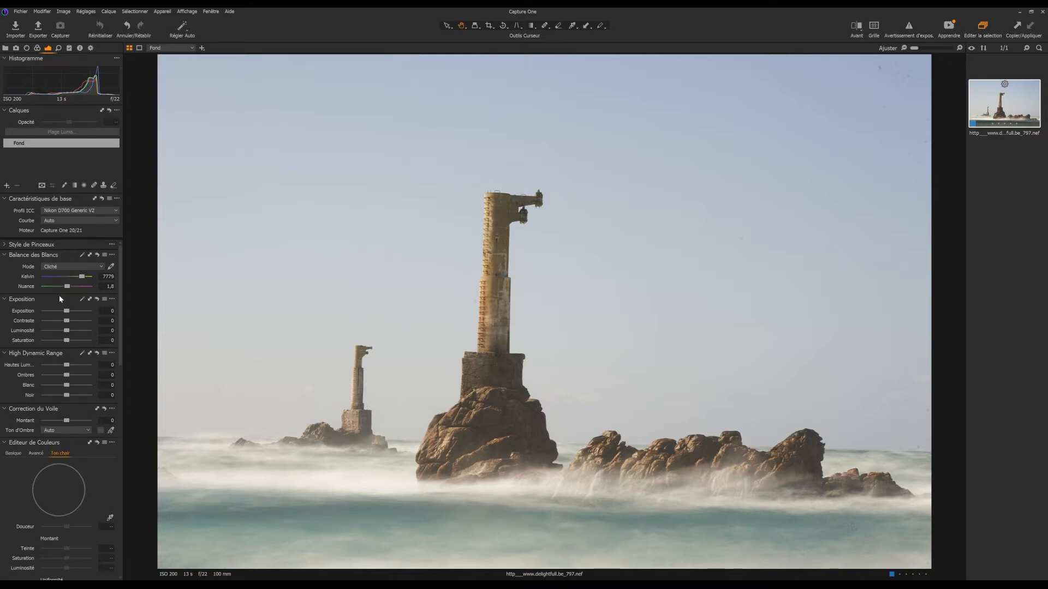
Change the photo's ICC profile to Nikon D700 ProStandard.
left_click(73, 211)
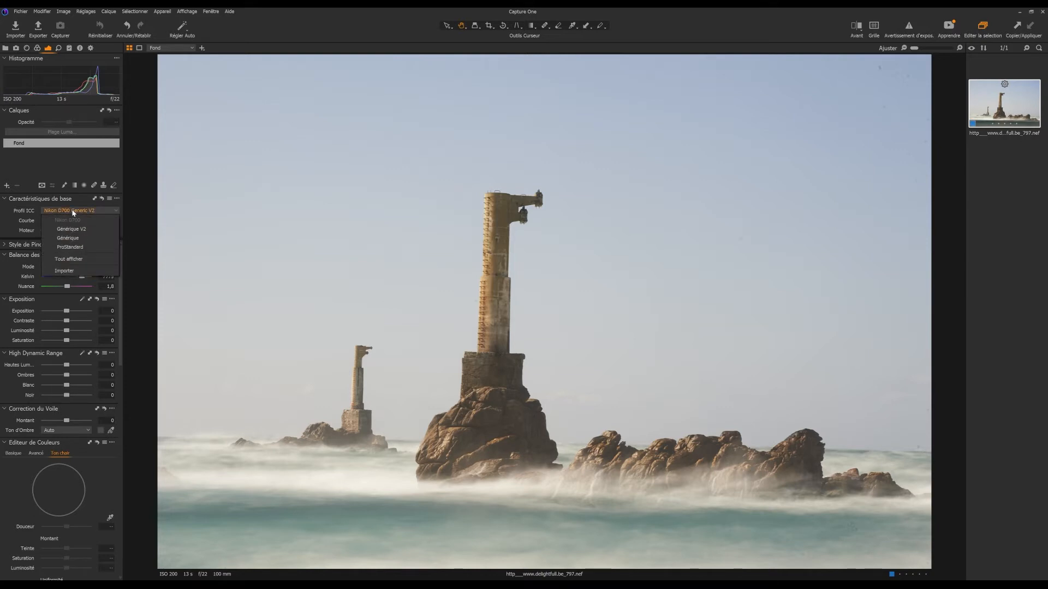
left_click(88, 248)
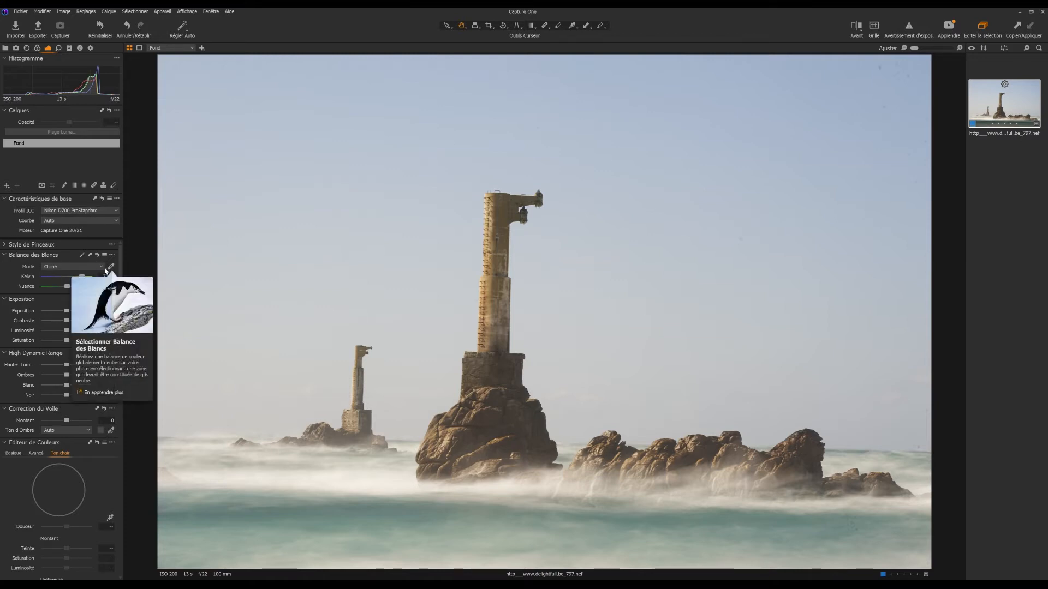
Try the Ensoleillé and Incandescent white balance modes on the photo.
left_click(102, 267)
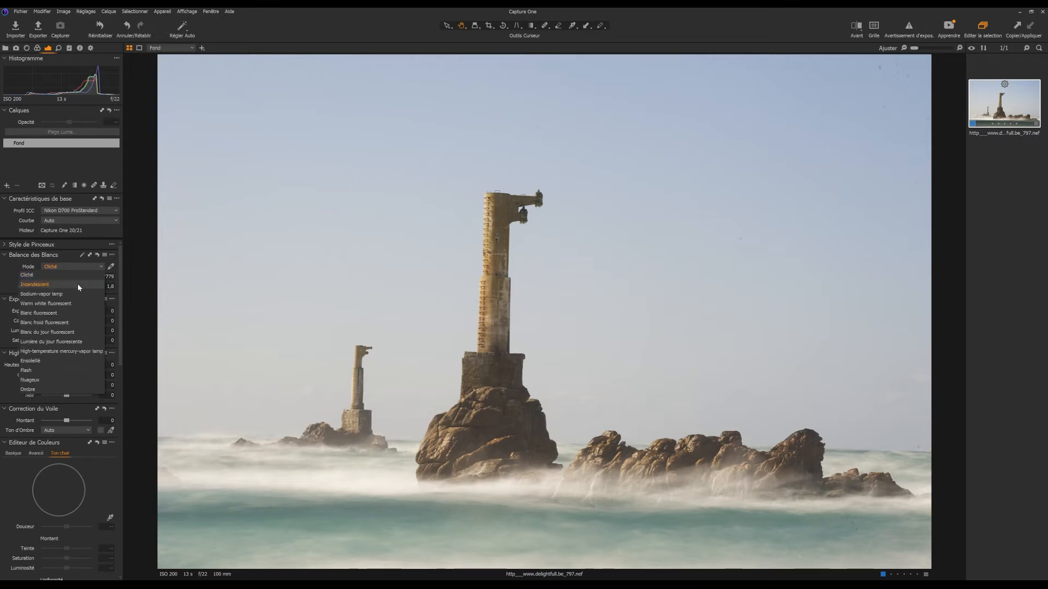
left_click(45, 362)
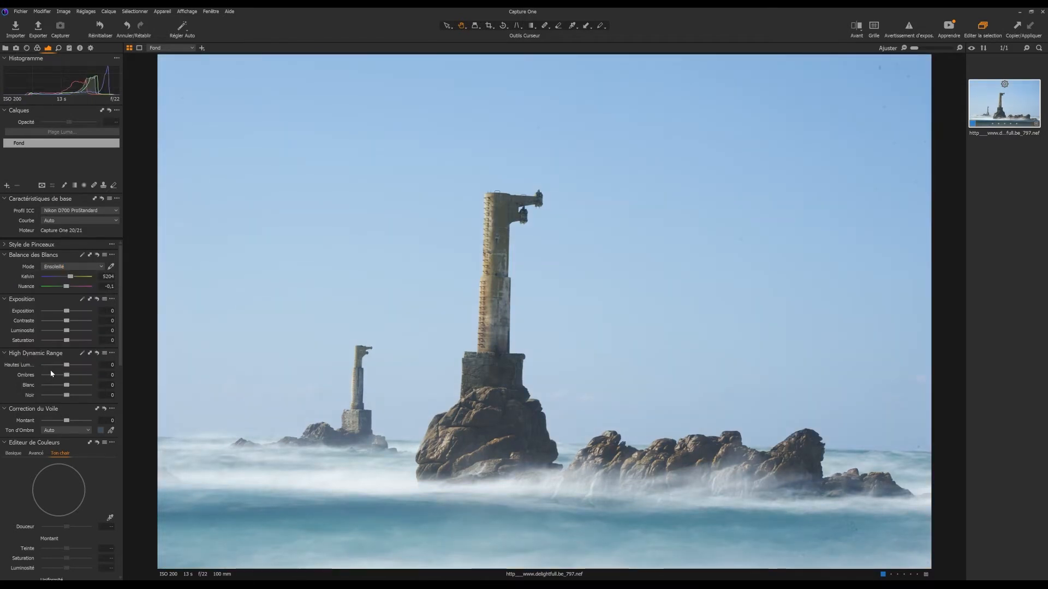
left_click(96, 268)
left_click(45, 285)
Set the white balance mode to High-temperature mercury-vapor lamp and the contrast to -15.
left_click(90, 268)
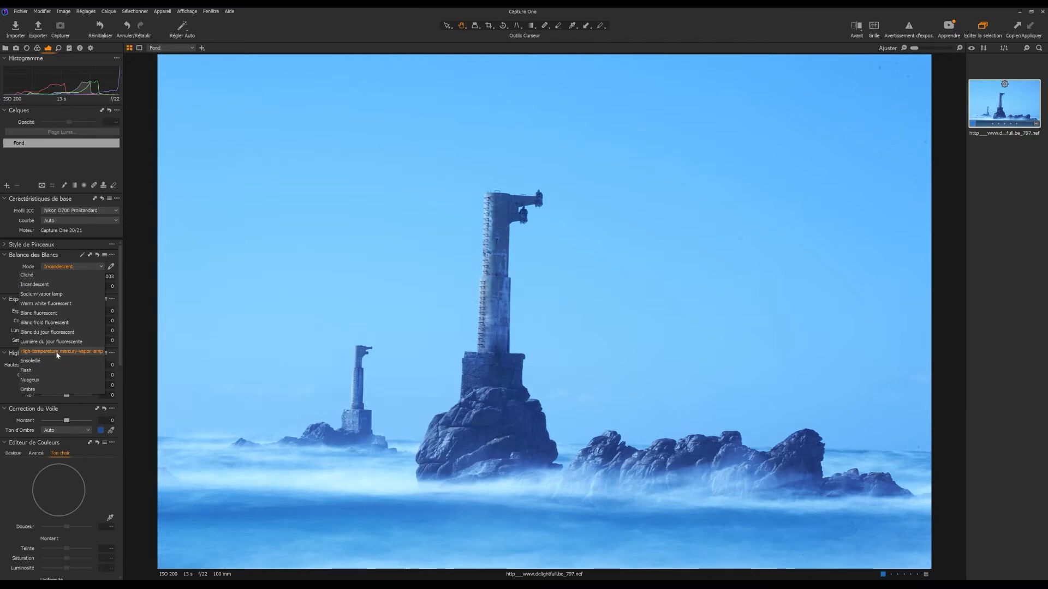
left_click(58, 354)
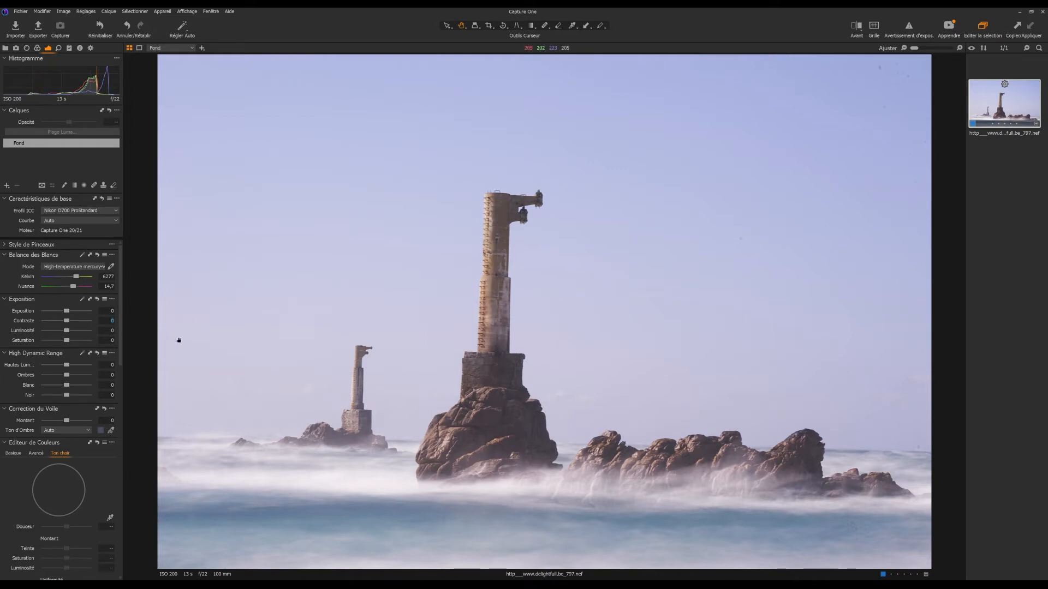
type("-15")
key("Return")
Set the haze correction amount to 59 and sample a manual shadow tone from the image, trying several spots.
left_click_drag(69, 423, 81, 425)
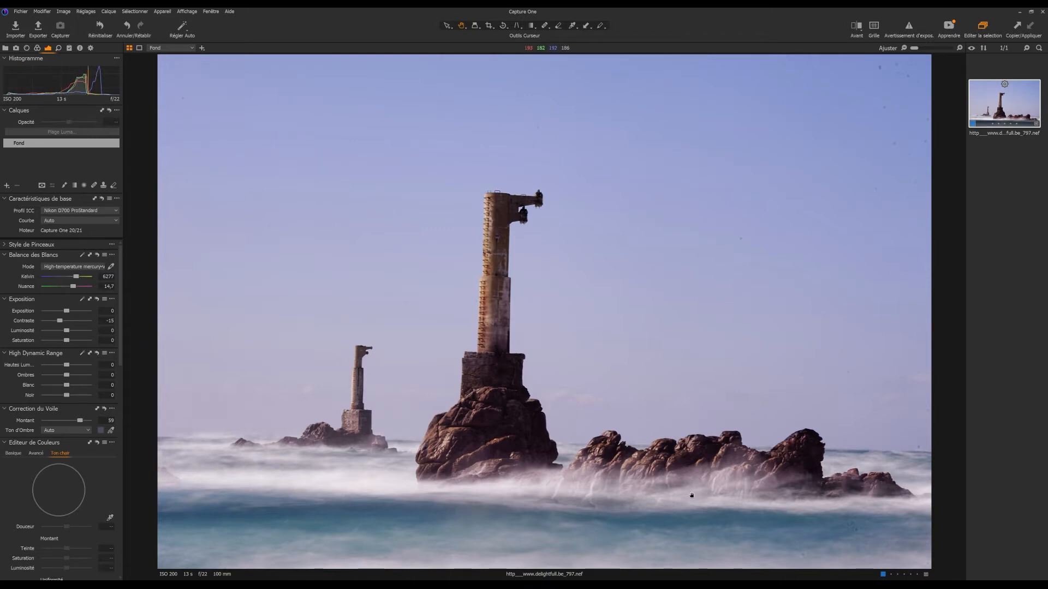
left_click(111, 430)
left_click(433, 244)
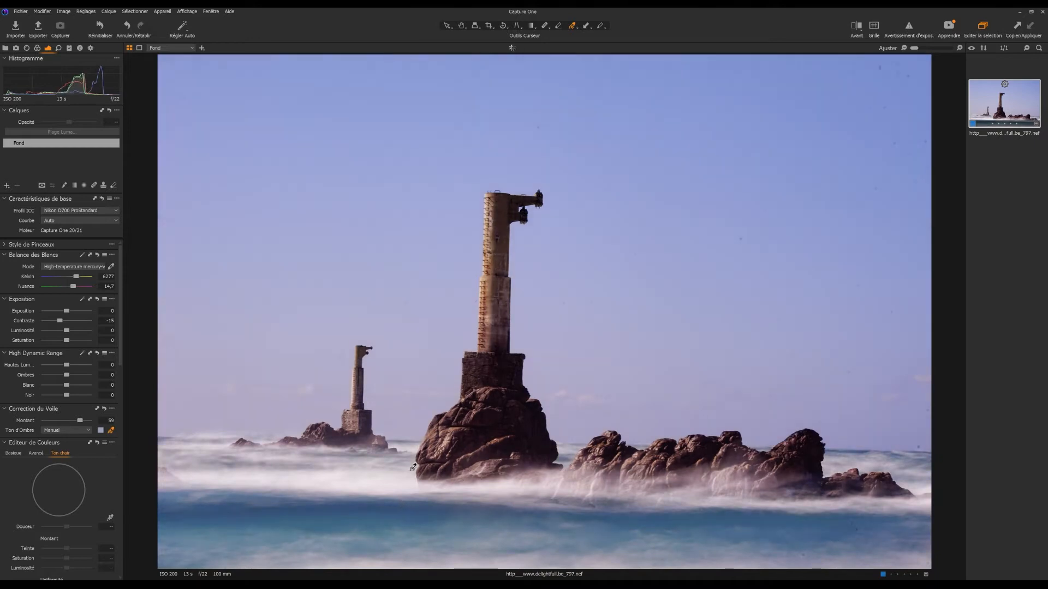
left_click(397, 514)
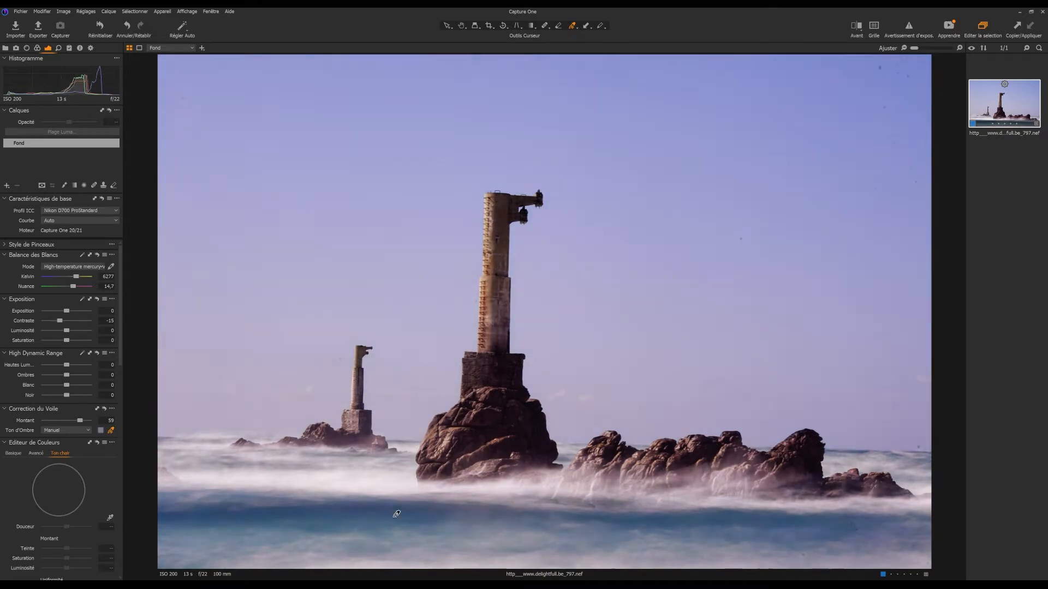
left_click(399, 203)
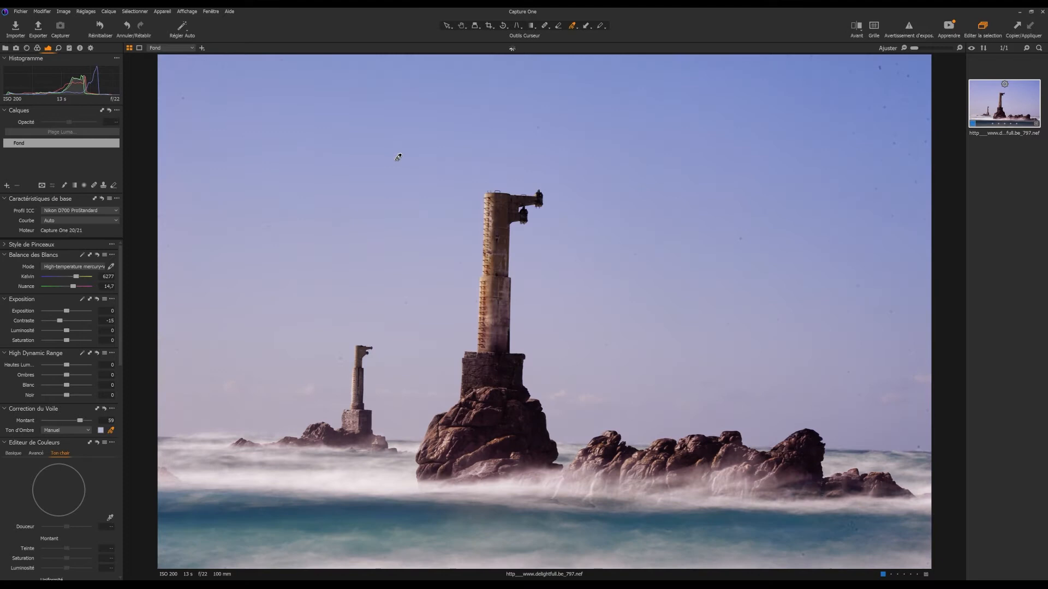
left_click(501, 335)
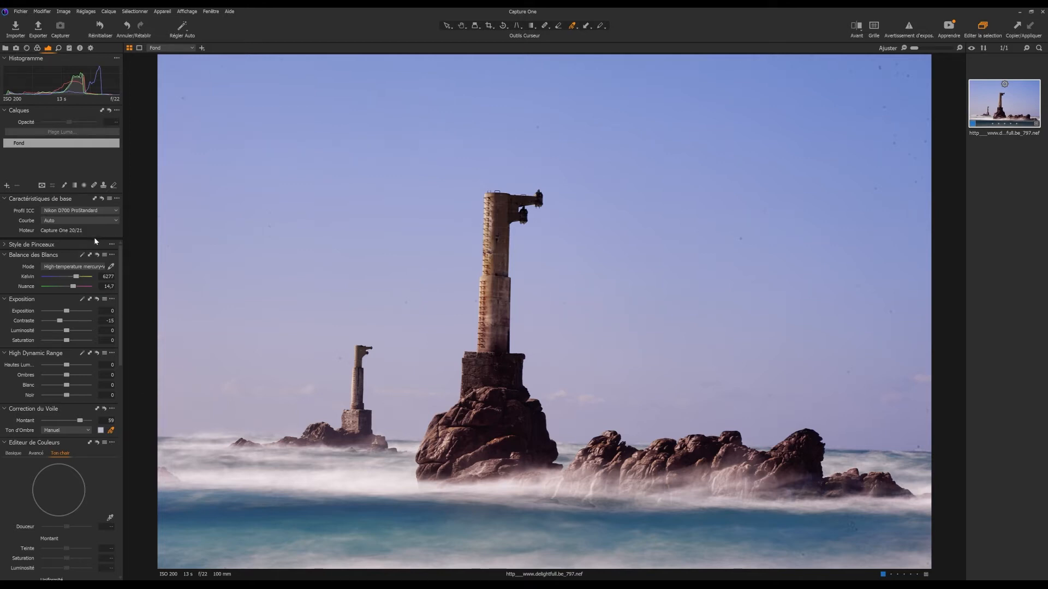
Straighten the photo along the sea horizon and return to the pan tool to view the result.
left_click(501, 26)
left_click_drag(167, 435, 932, 451)
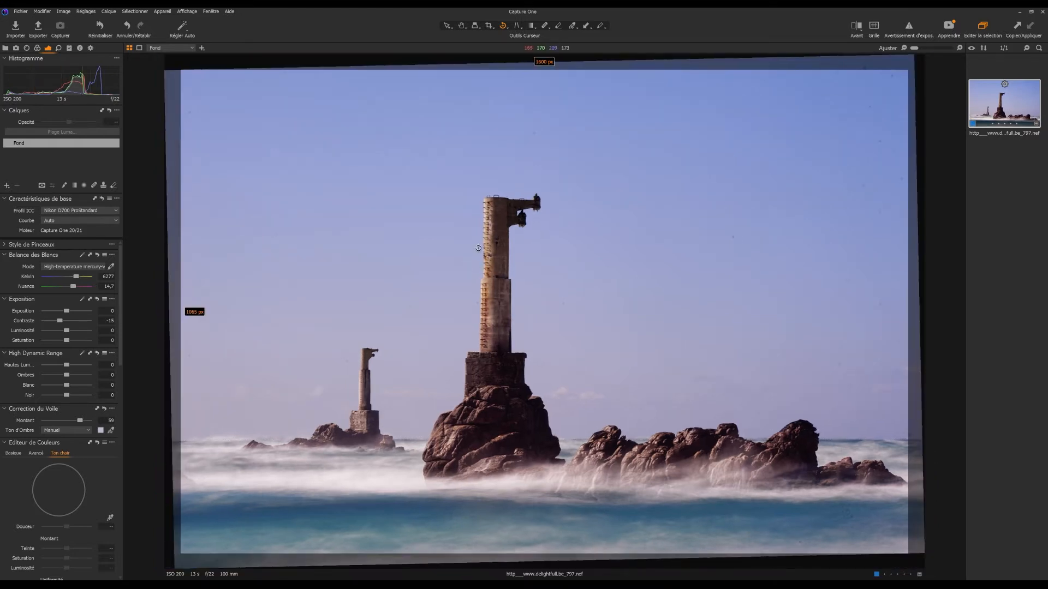
left_click(461, 25)
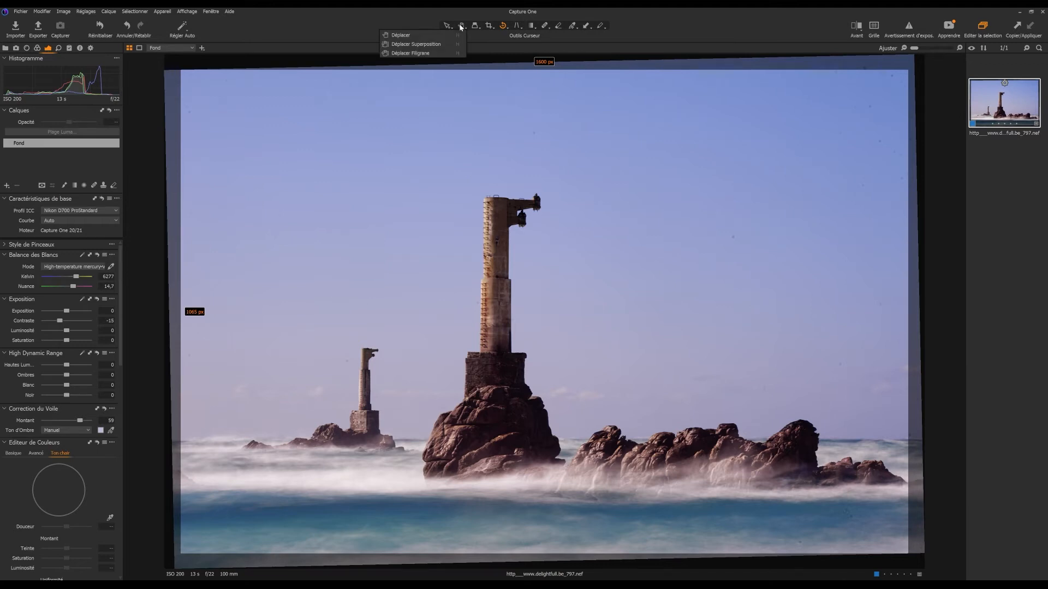
left_click(461, 26)
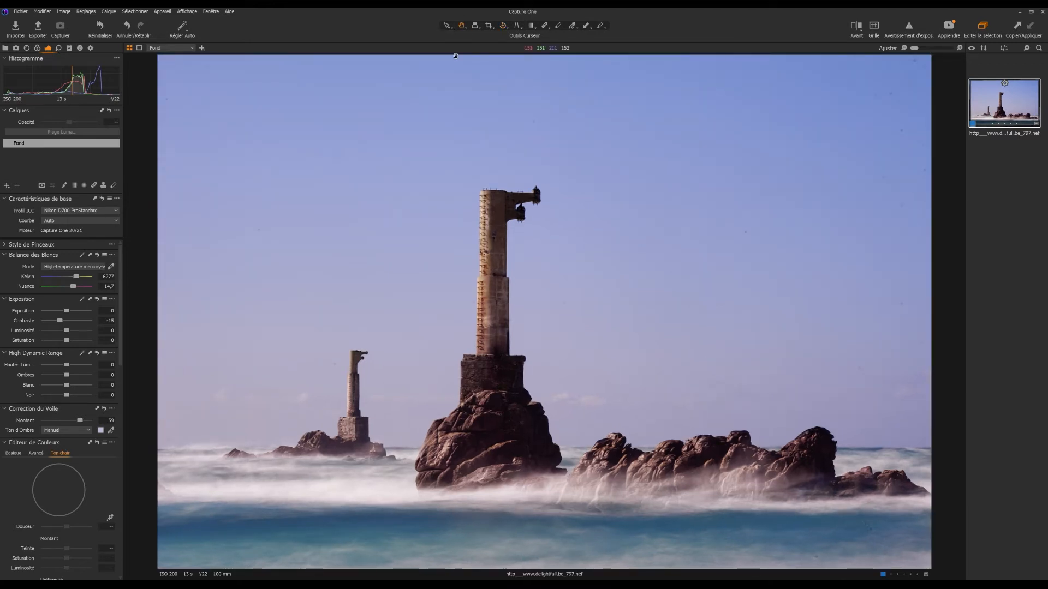
Crop the photo to a 16x9 ratio, trimming mostly empty sky and the side beyond the small tower, and apply the crop.
left_click(490, 28)
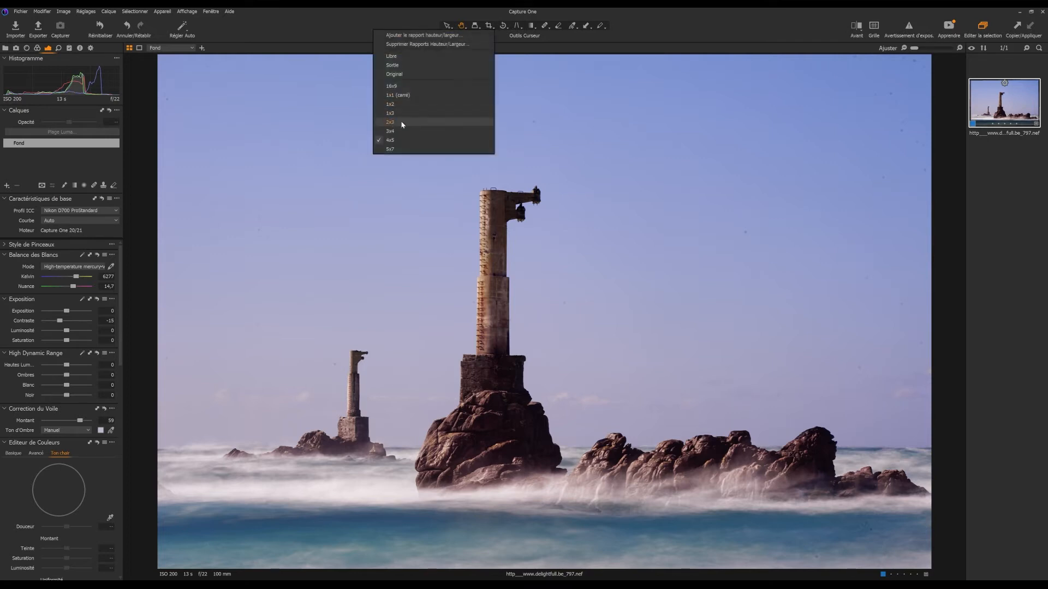
left_click(416, 86)
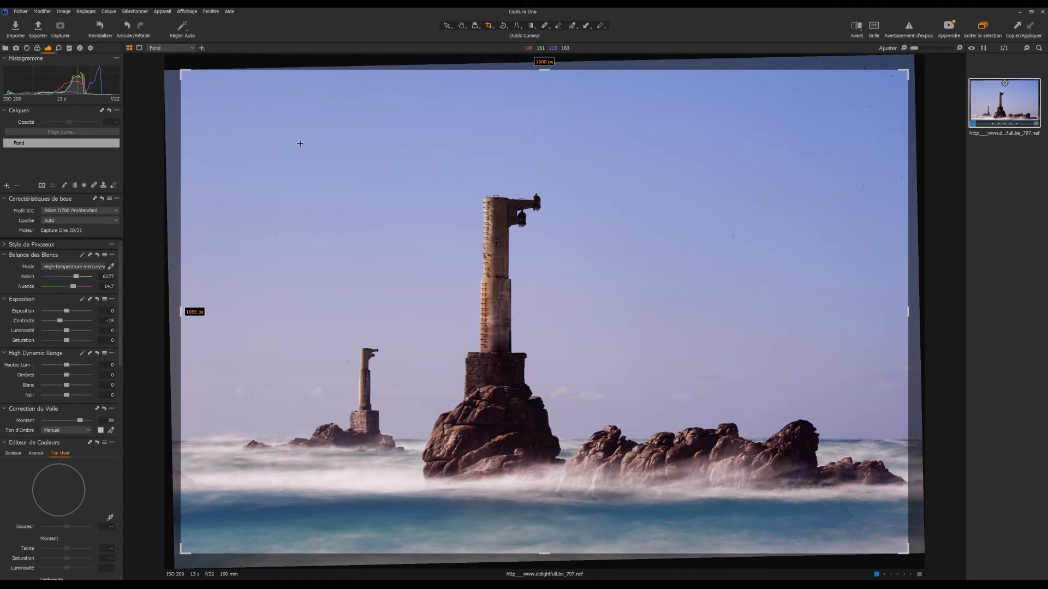
left_click_drag(184, 72, 201, 79)
left_click_drag(525, 314, 577, 295)
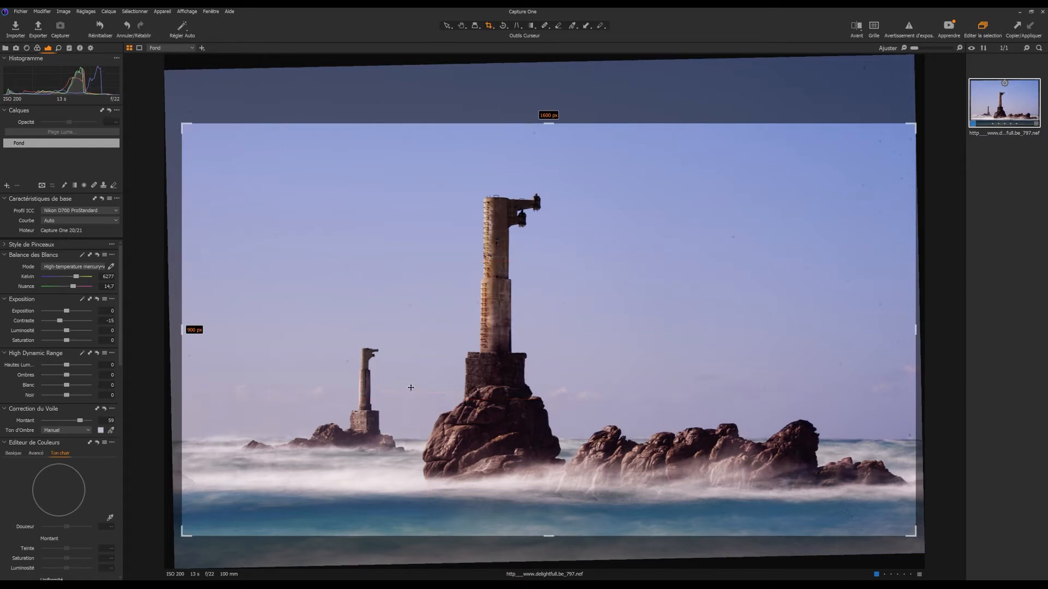
left_click_drag(183, 124, 260, 147)
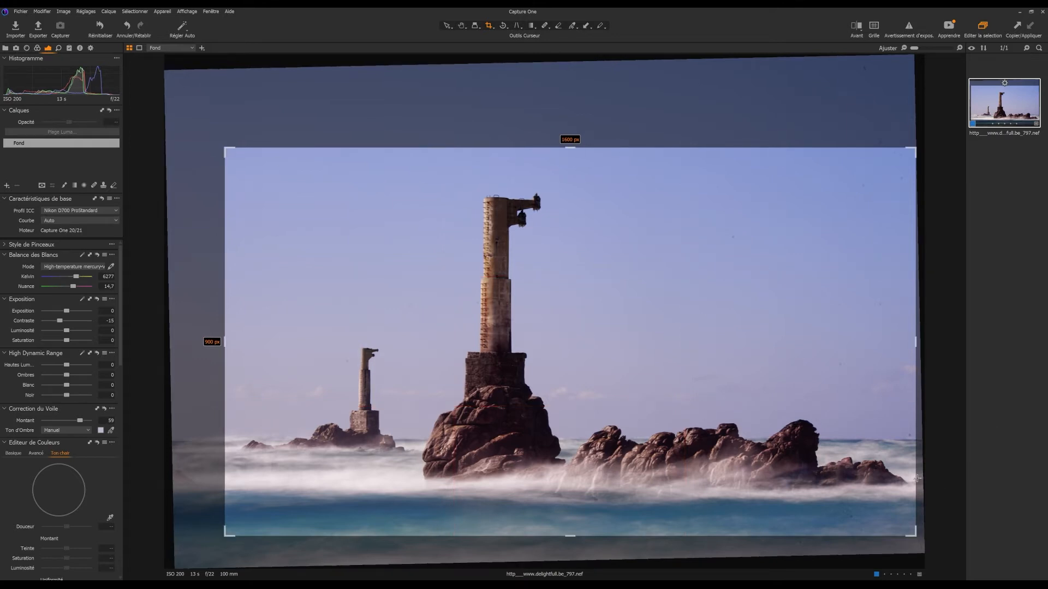
mouse_move(508, 374)
left_mouse_down()
mouse_move(513, 367)
mouse_move(515, 380)
left_mouse_up()
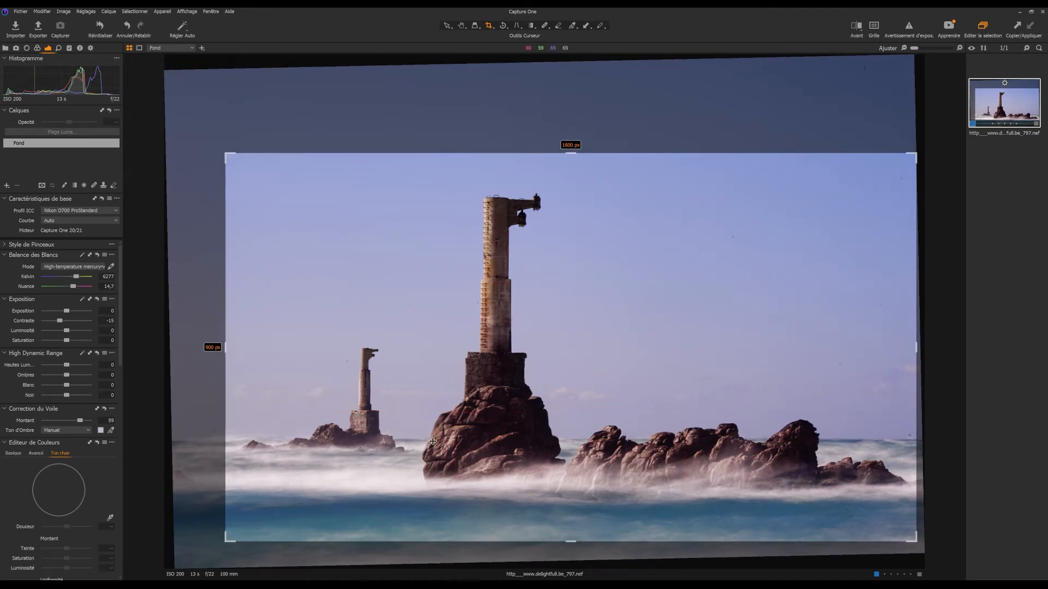
left_click(462, 27)
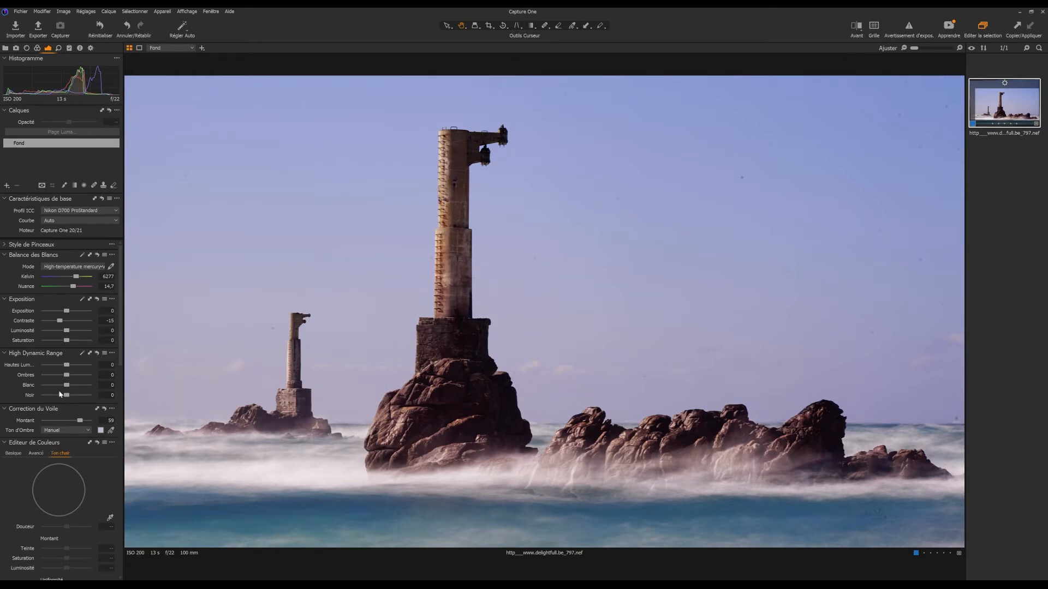
Sample the blue sky in the Ton chair colour editor and display the selected colour range.
scroll(60, 394, "down", 1)
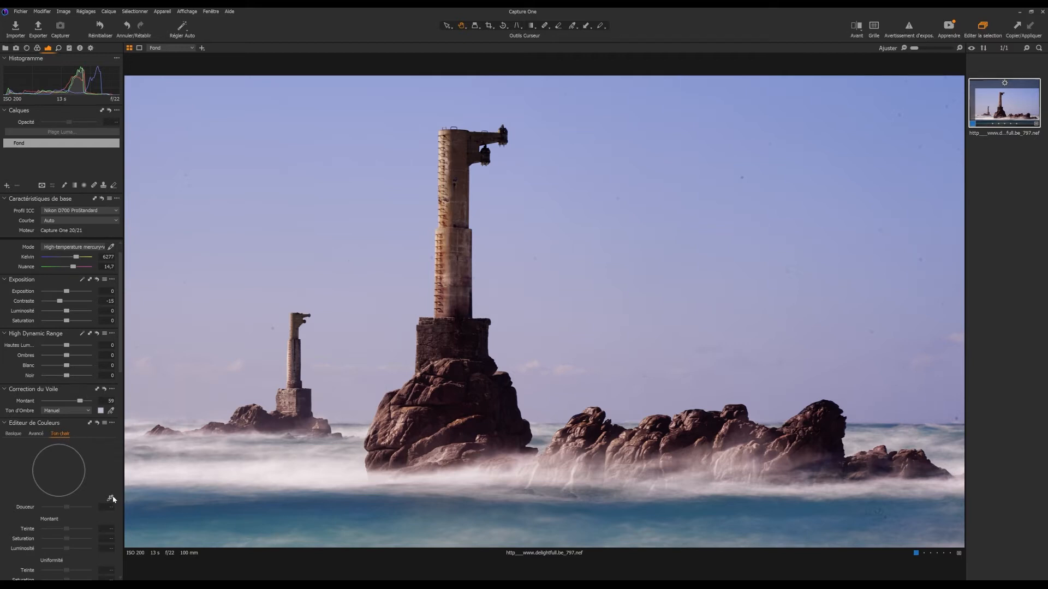
left_click(658, 118)
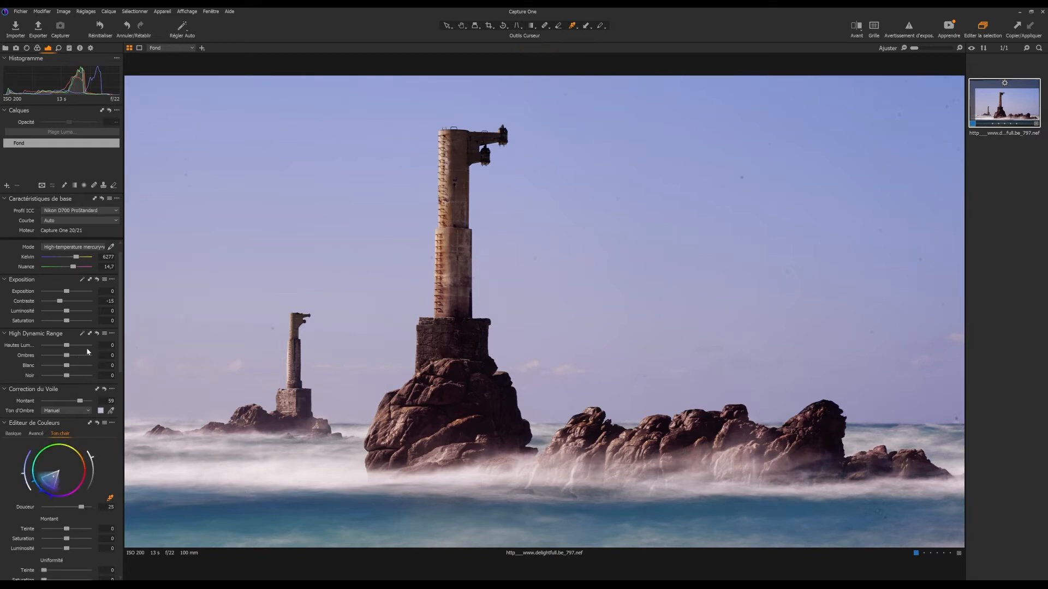
scroll(46, 361, "down", 5)
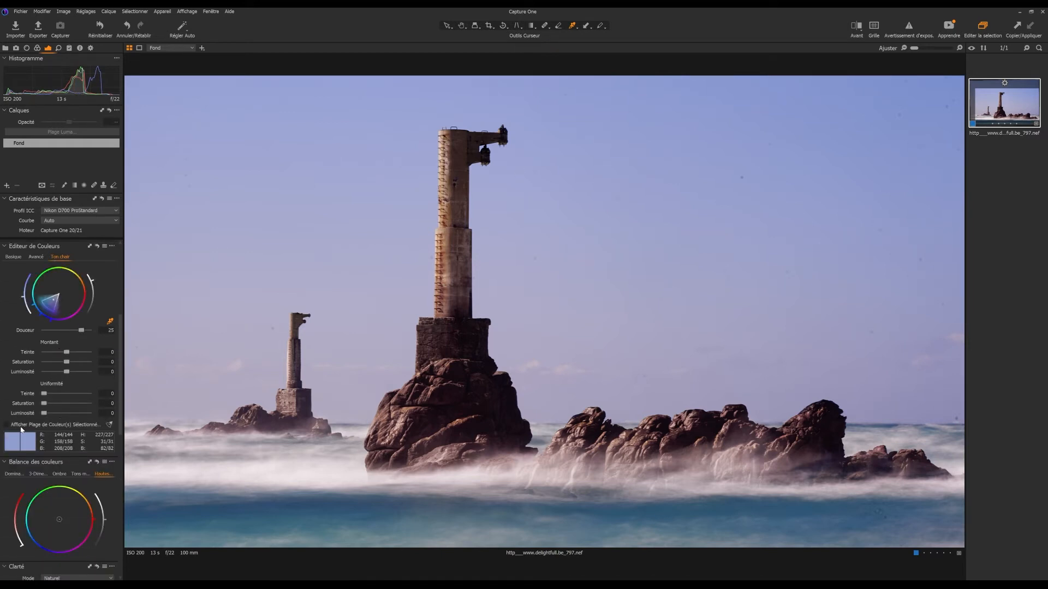
left_click(8, 425)
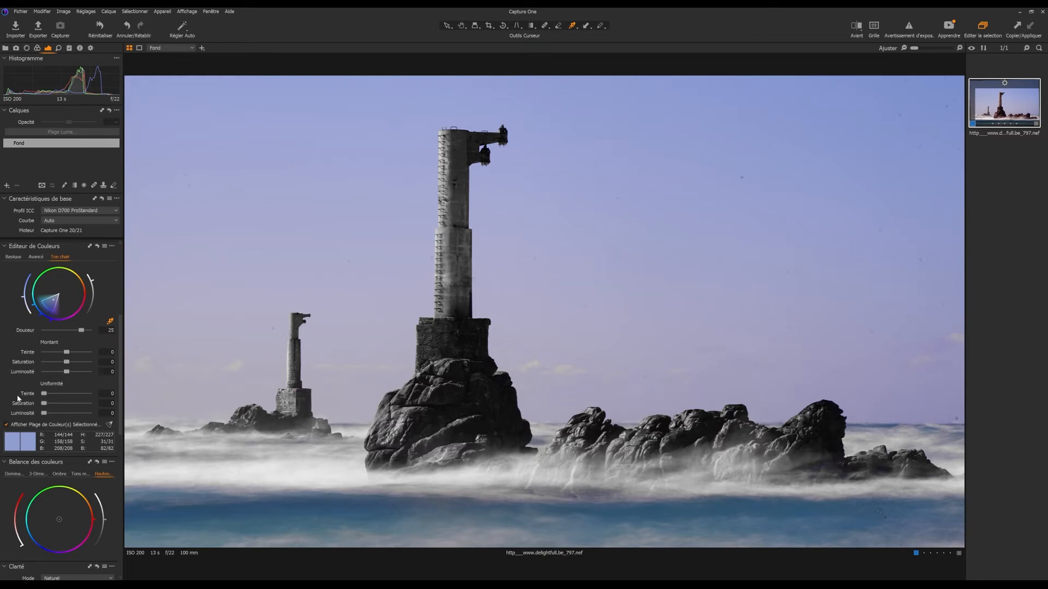
Create a masked layer from the sky colour selection and turn off the selected colour range display.
scroll(18, 399, "up", 5)
scroll(54, 411, "down", 2)
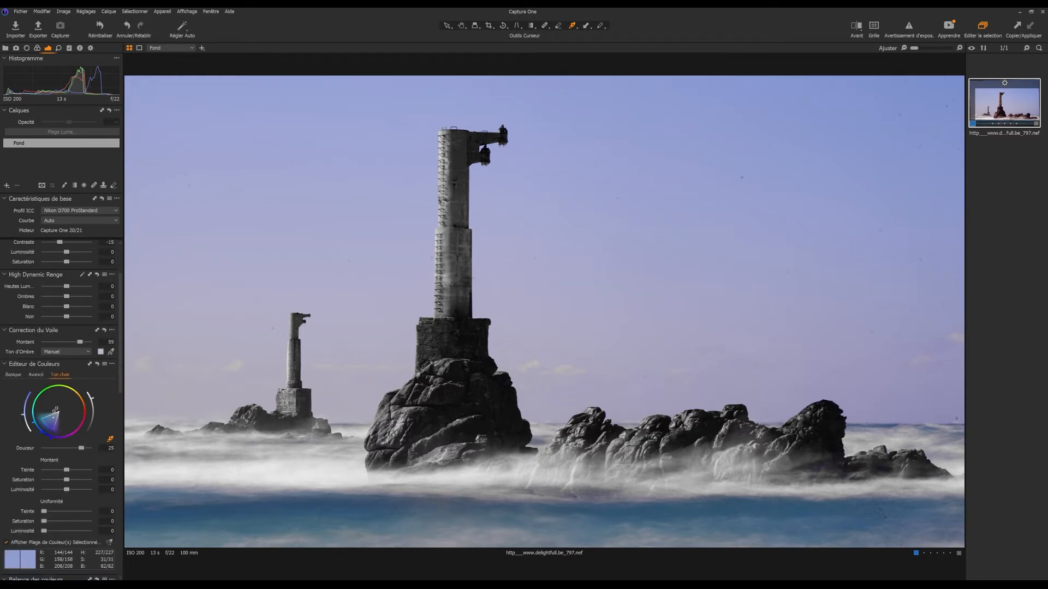
left_click(112, 363)
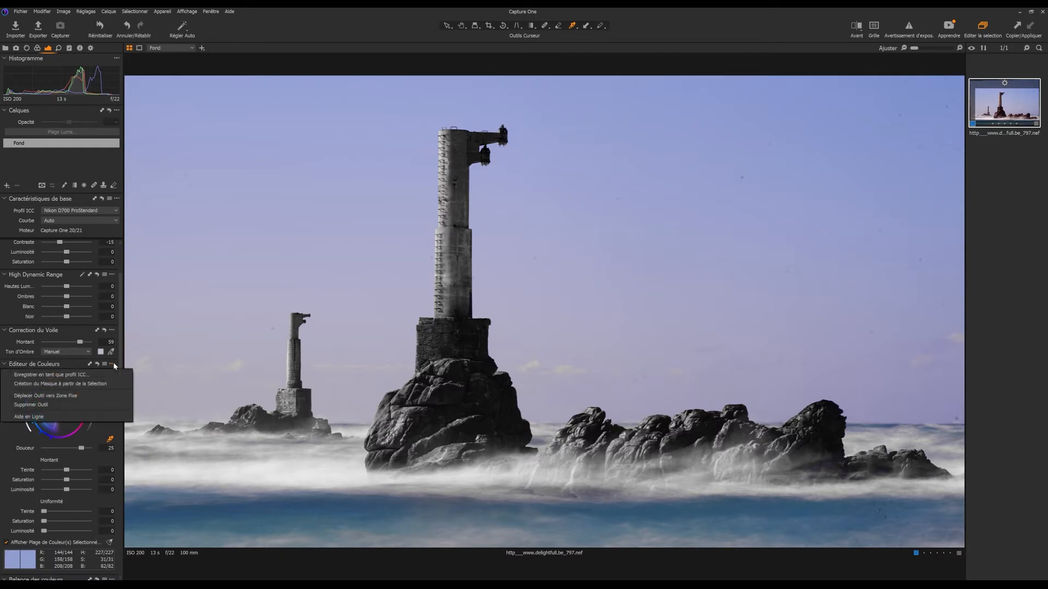
left_click(40, 384)
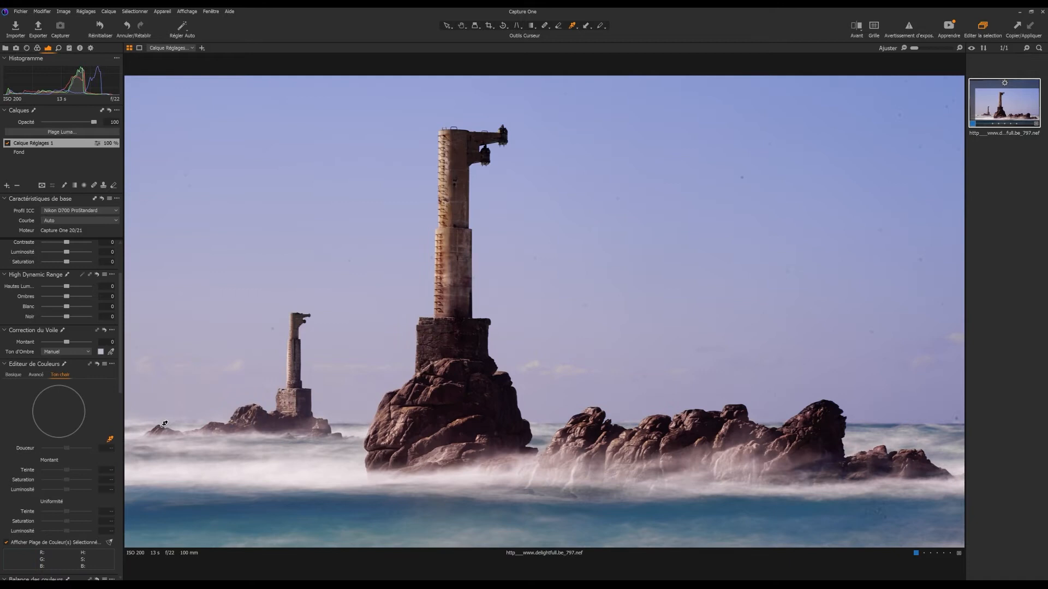
left_click(45, 540)
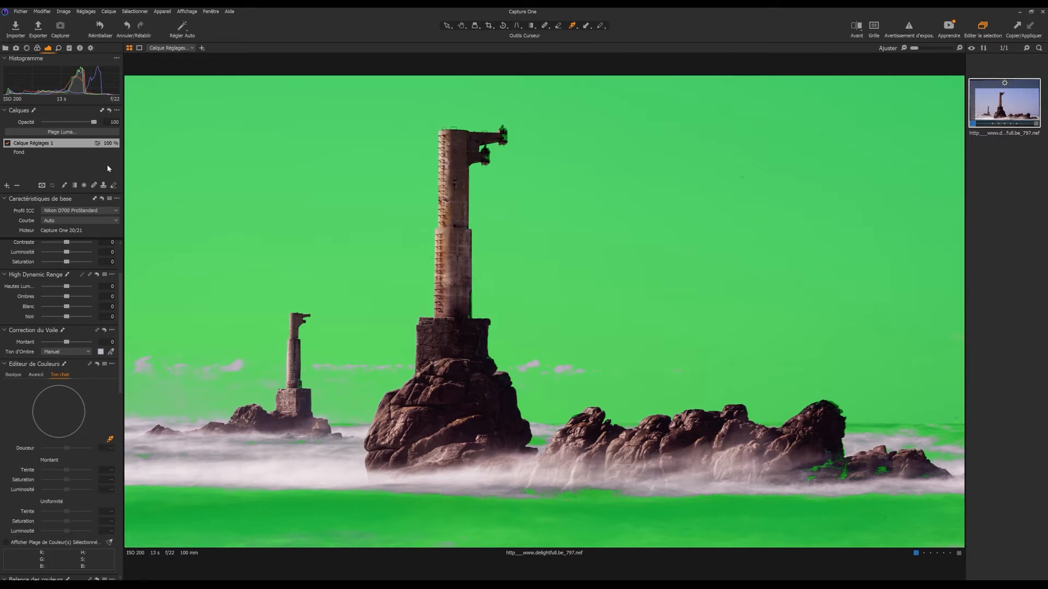
Erase the mask over the sea and the foreground rocks with an enlarged eraser brush, keeping the sky masked.
left_click(114, 186)
key("bracketright")
key("bracketright")
key("bracketright")
key("bracketright")
key("bracketright")
key("m")
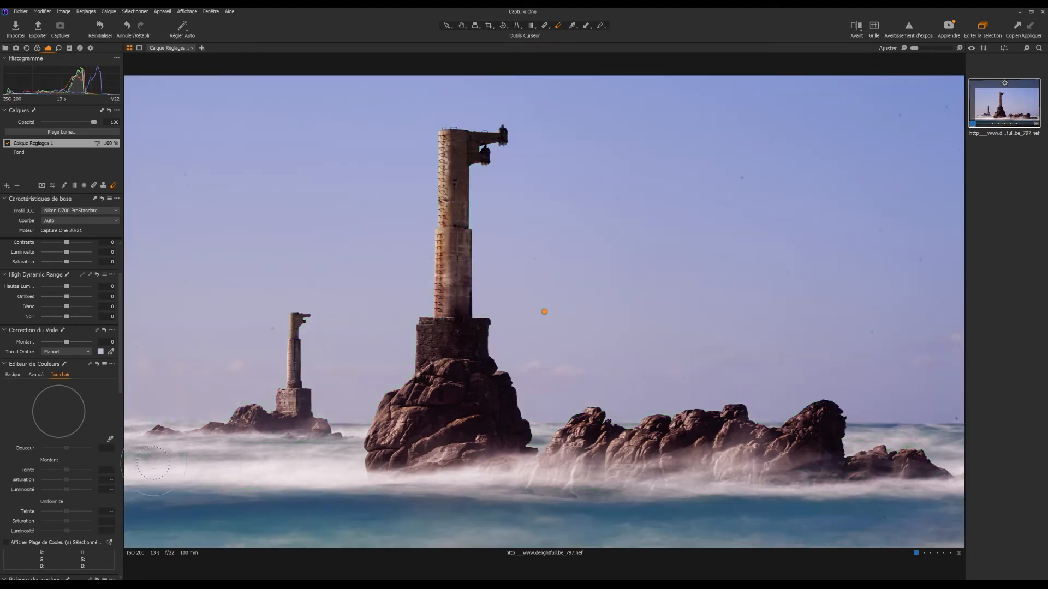
mouse_move(406, 505)
left_mouse_down()
mouse_move(132, 509)
mouse_move(808, 511)
mouse_move(490, 512)
mouse_move(927, 540)
mouse_move(942, 484)
mouse_move(983, 455)
mouse_move(944, 436)
mouse_move(500, 453)
mouse_move(535, 436)
mouse_move(420, 448)
mouse_move(494, 486)
left_mouse_up()
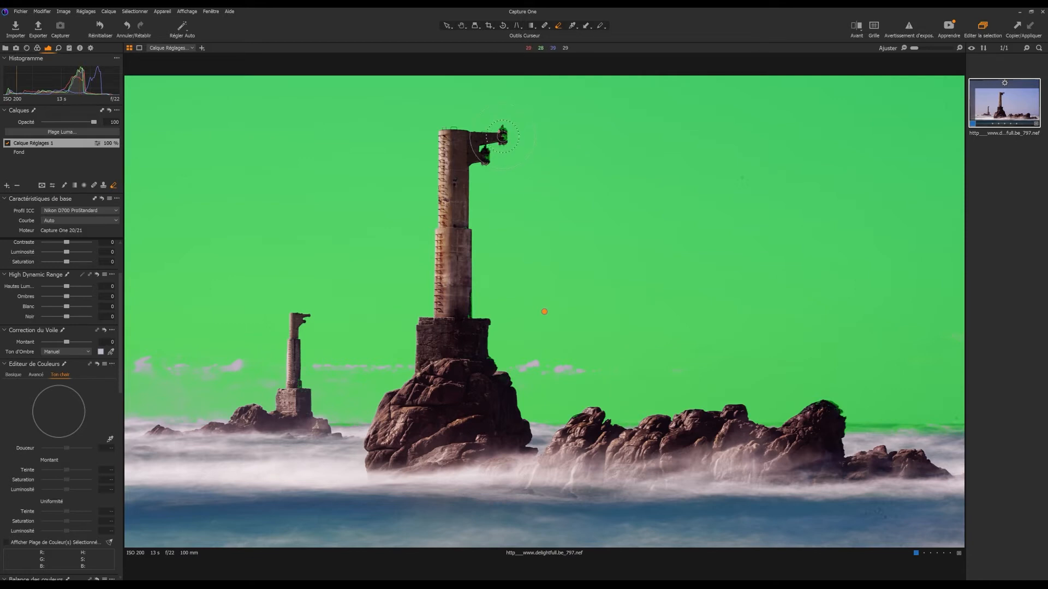
Refine the sky mask with a luma range, raising its lower limit to exclude the darkest tones, and apply it.
left_click(109, 133)
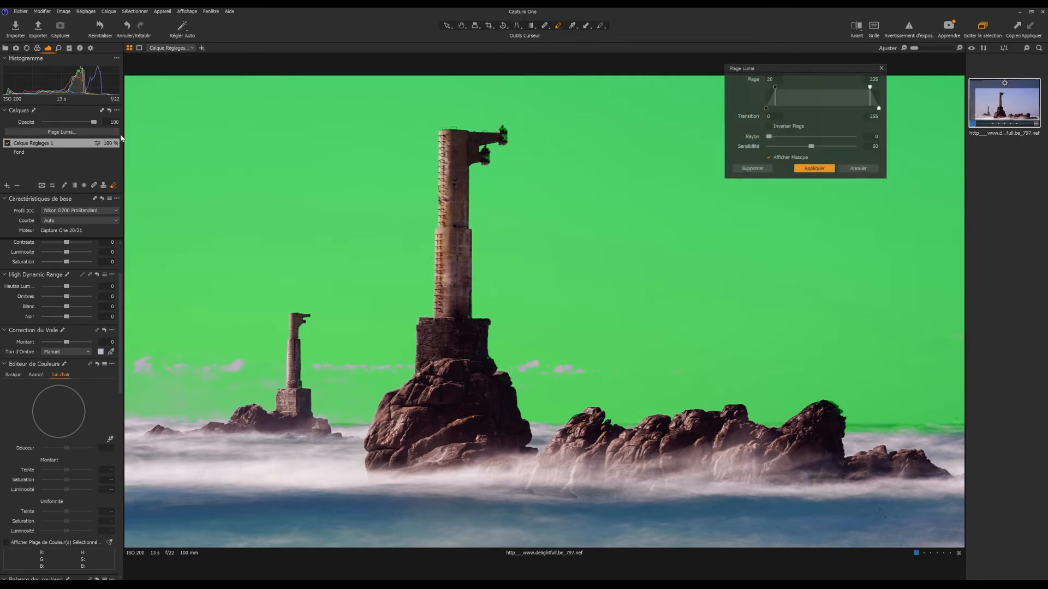
left_click_drag(778, 91, 796, 98)
left_click(814, 169)
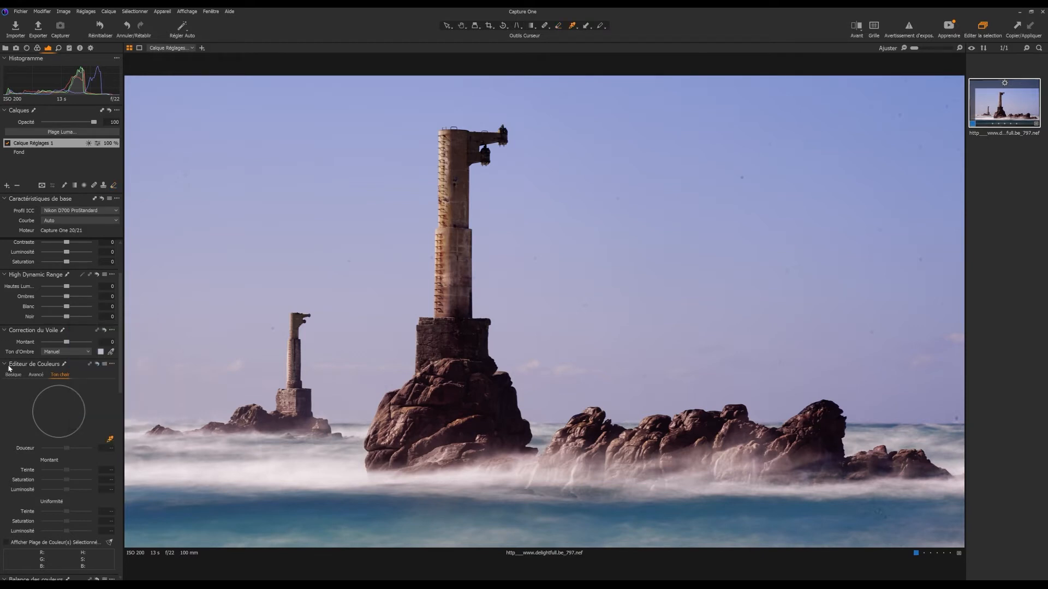
Sample the sky on the masked layer and set the Ton chair uniformity to hue 90, saturation 78 and luminosity 87.
left_click(690, 91)
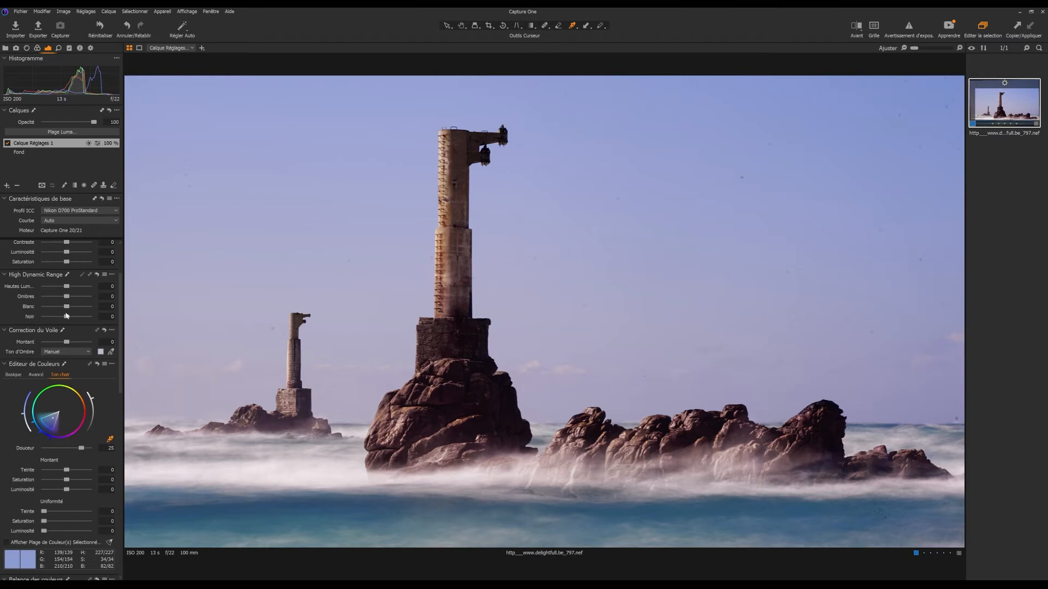
scroll(76, 401, "down", 5)
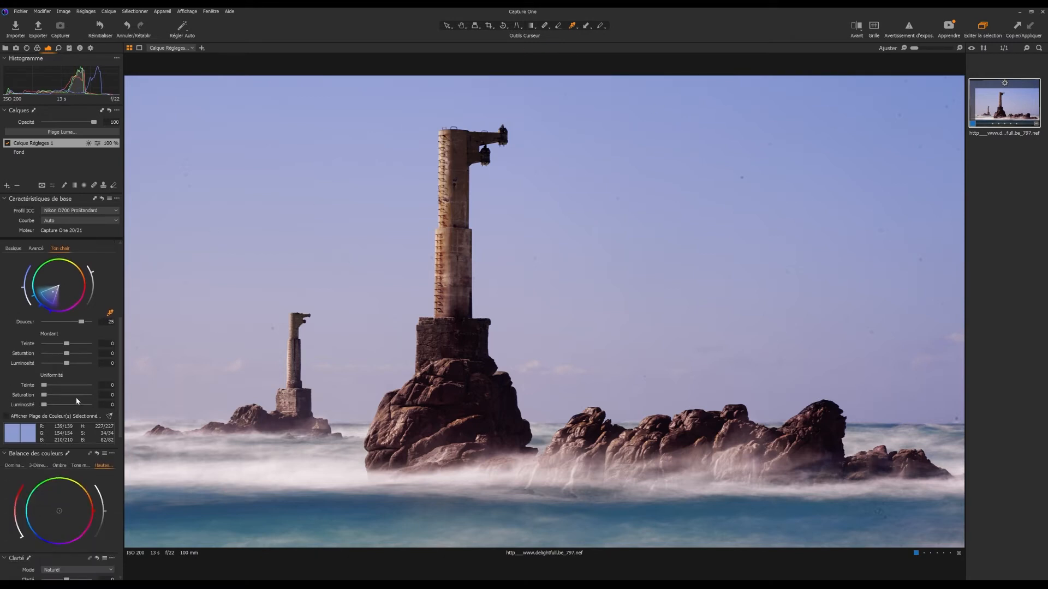
left_click_drag(46, 386, 90, 454)
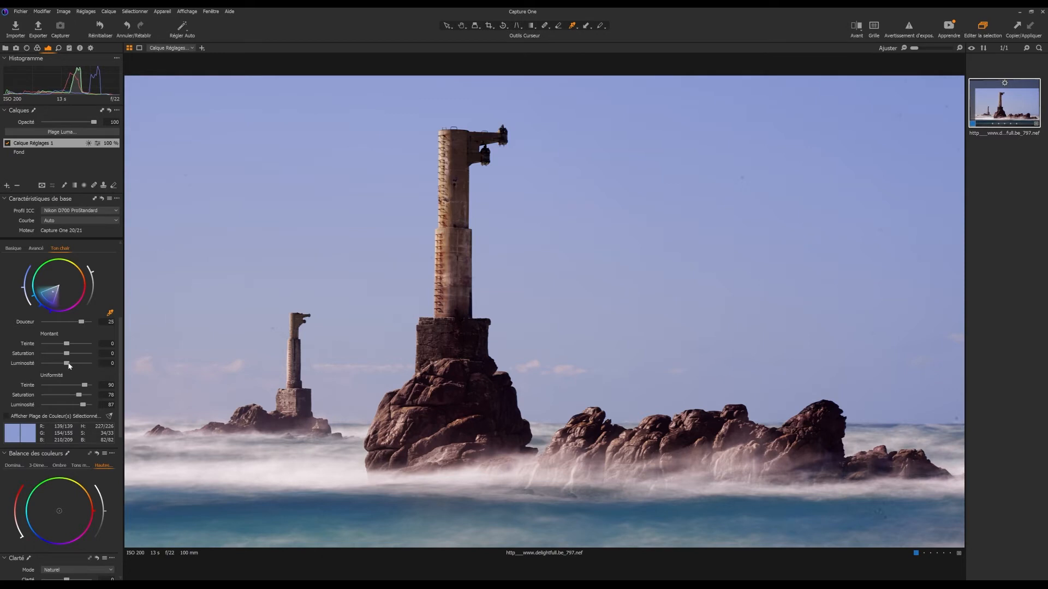
Set the sky layer's Ton chair amounts to hue -2.5, saturation 5.5 and luminosity -4.7.
mouse_move(70, 362)
left_mouse_down()
mouse_move(35, 346)
mouse_move(110, 351)
mouse_move(53, 348)
mouse_move(73, 357)
left_mouse_up()
left_click(121, 282)
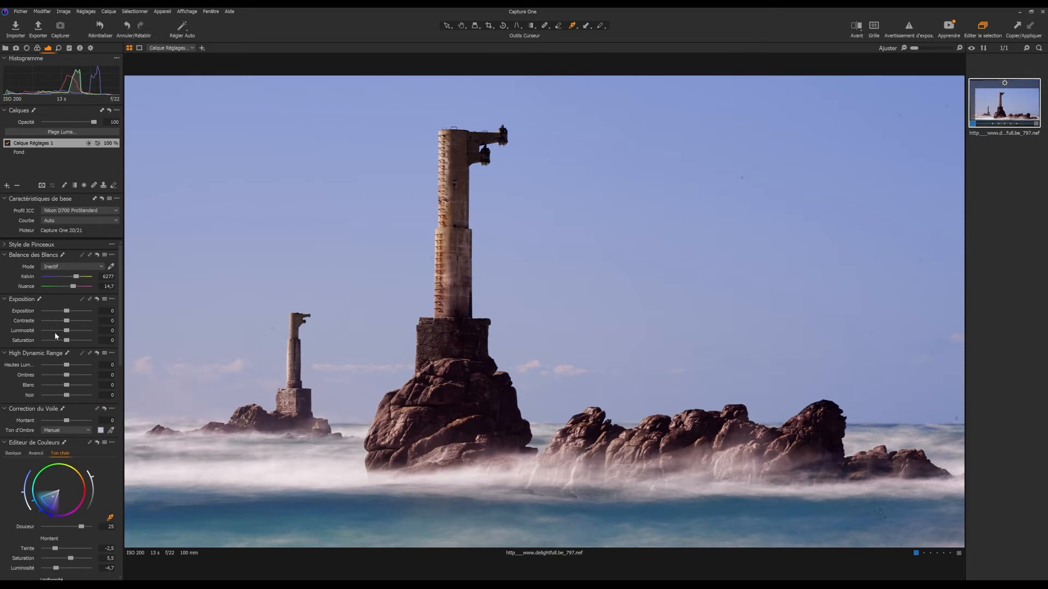
Set the sky layer's High Dynamic Range to highlights -100, shadows 51, white -100 and black 55.
left_click_drag(66, 365, 43, 368)
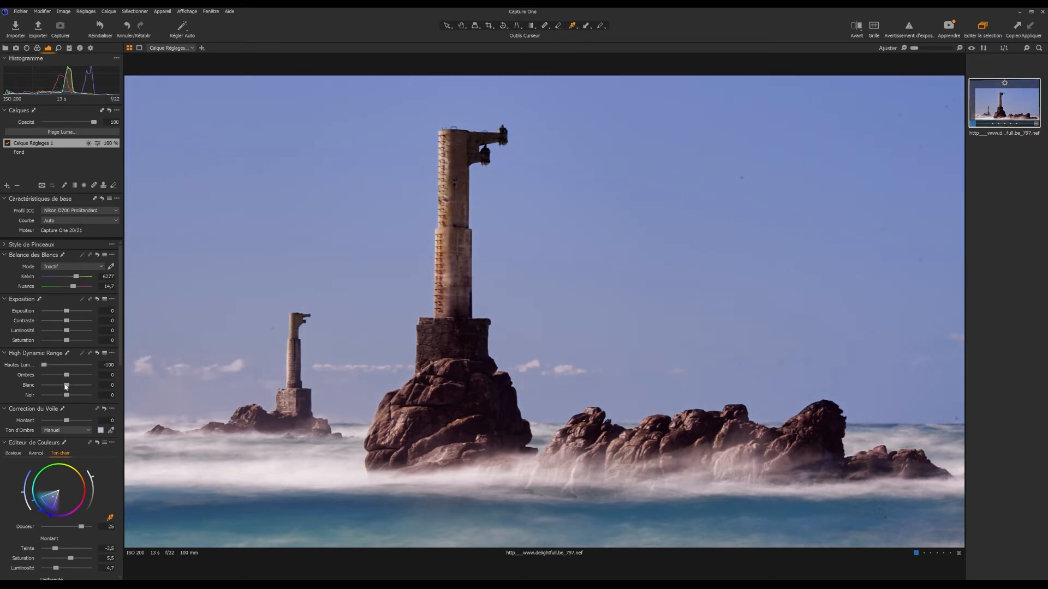
mouse_move(65, 388)
left_mouse_down()
mouse_move(90, 388)
mouse_move(35, 384)
mouse_move(98, 386)
mouse_move(38, 385)
mouse_move(23, 401)
mouse_move(107, 377)
mouse_move(77, 374)
left_mouse_up()
left_click_drag(60, 377, 79, 398)
Darken the sky layer by lowering the luma curve's white point to an output of 194.
left_click_drag(120, 323, 122, 494)
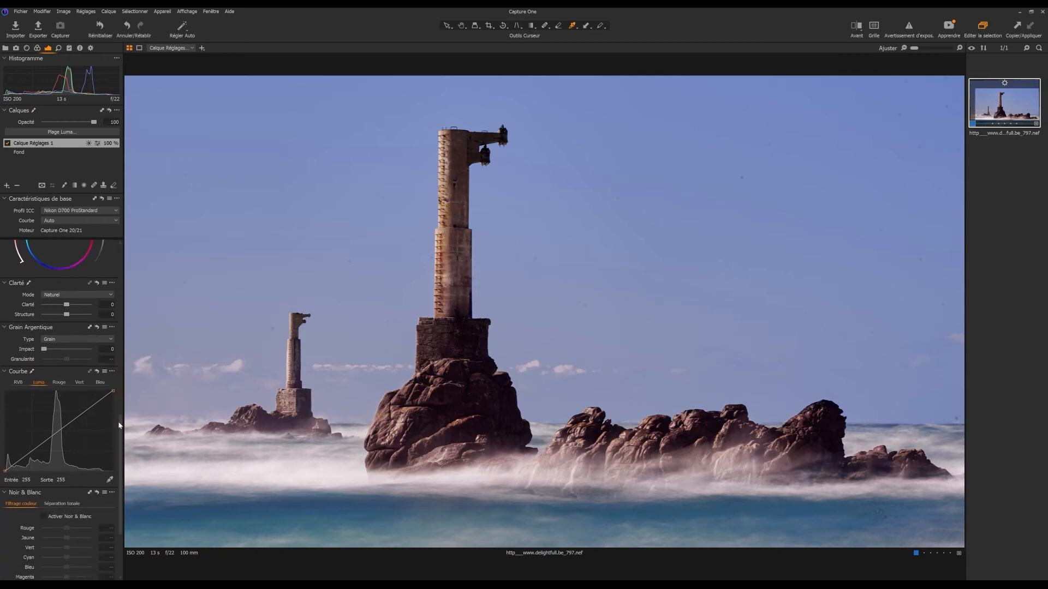
left_click_drag(116, 391, 119, 410)
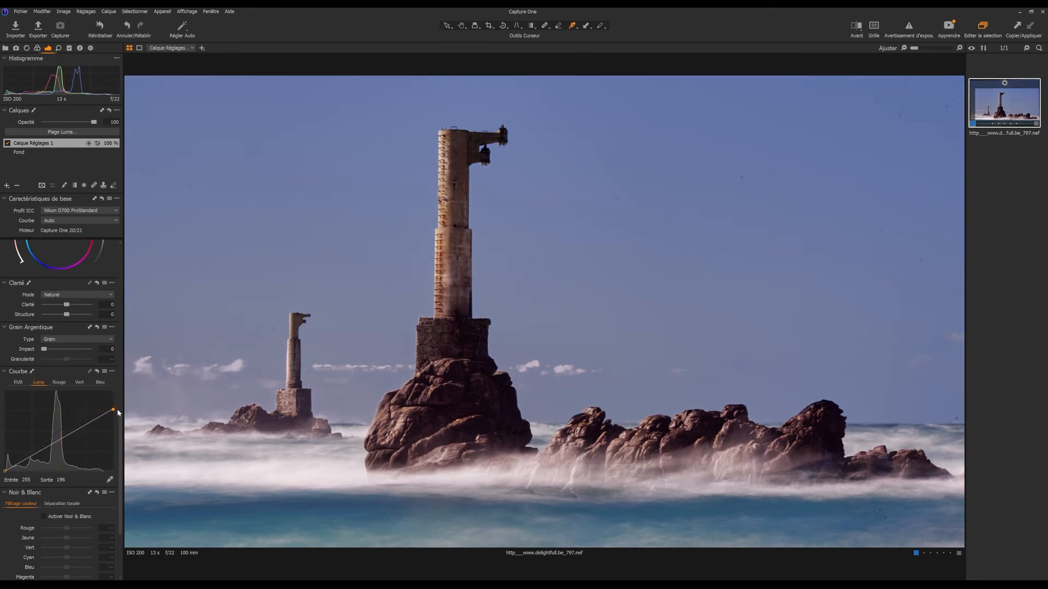
left_click_drag(113, 410, 114, 410)
left_click(463, 25)
scroll(122, 277, "up", 5)
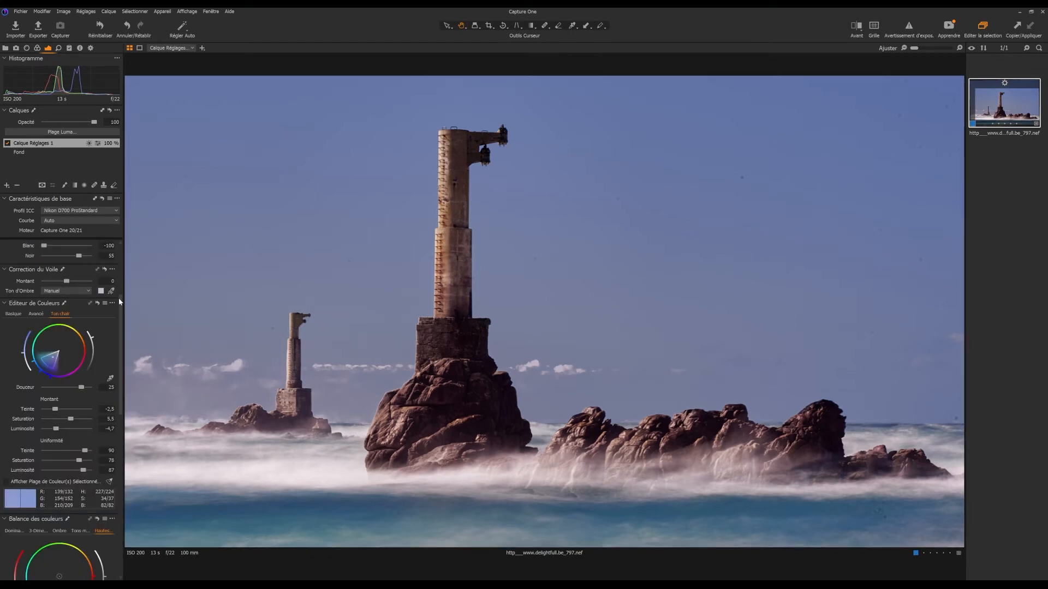
Test the saturation and Kelvin settings on the sky layer and compare the picture with that layer off and on.
left_click_drag(121, 294, 127, 252)
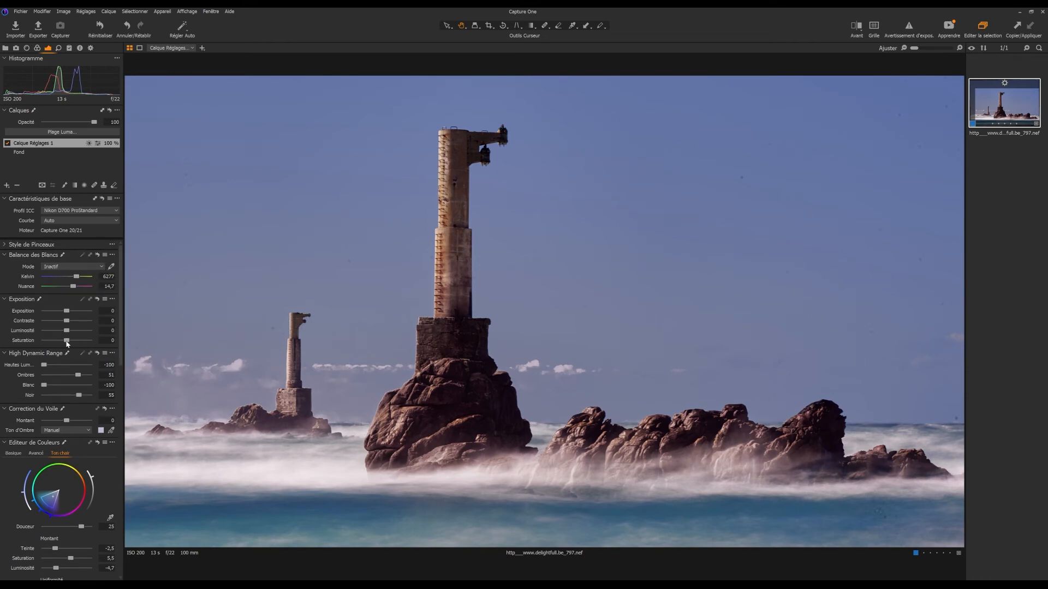
left_click_drag(67, 343, 68, 346)
left_click_drag(77, 277, 78, 279)
left_click(12, 143)
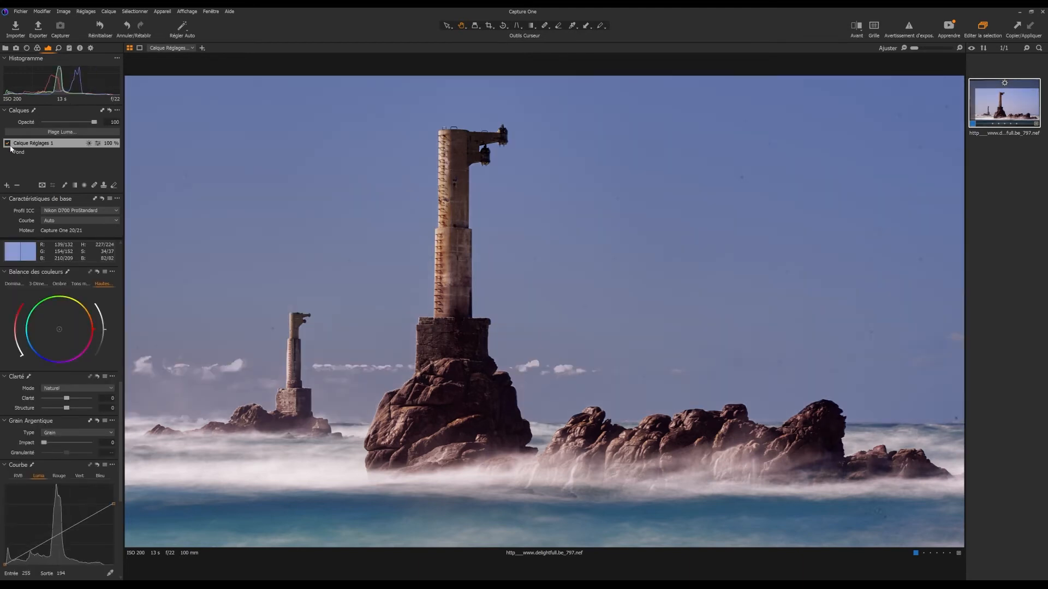
left_click(10, 146)
left_click(9, 146)
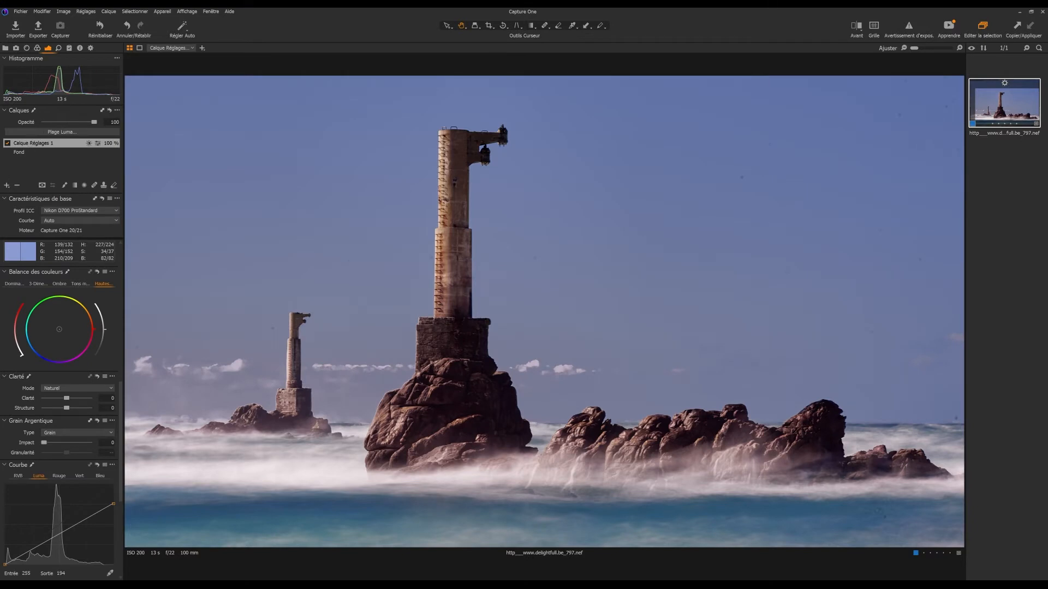
Reset the background layer's colour editor and sample the sunlit tower stone in Ton chair, checking the selected colour range.
left_click(20, 152)
left_click_drag(122, 400, 82, 315)
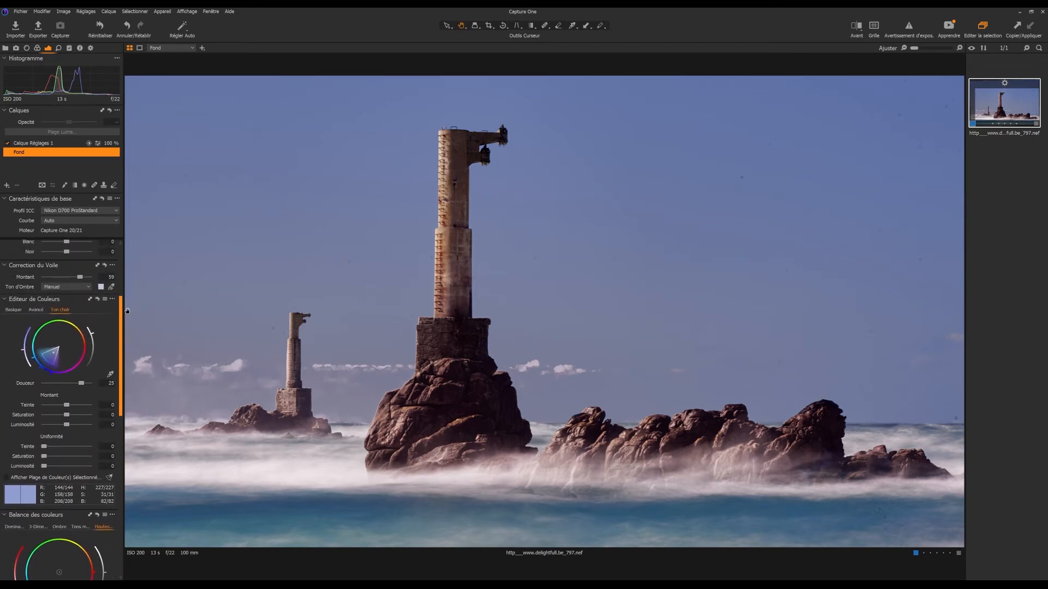
left_click(98, 300)
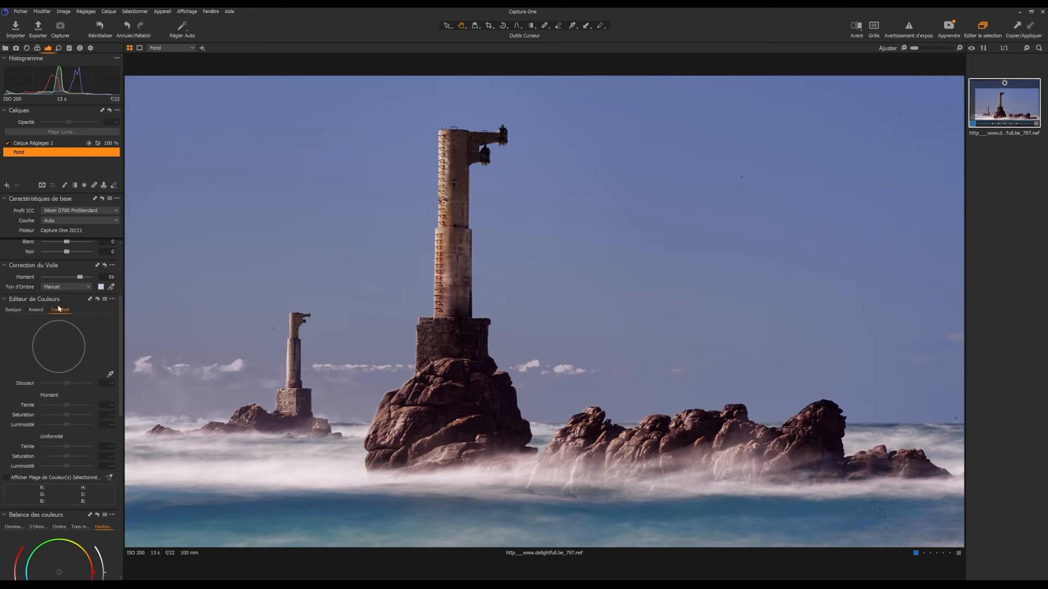
left_click(110, 375)
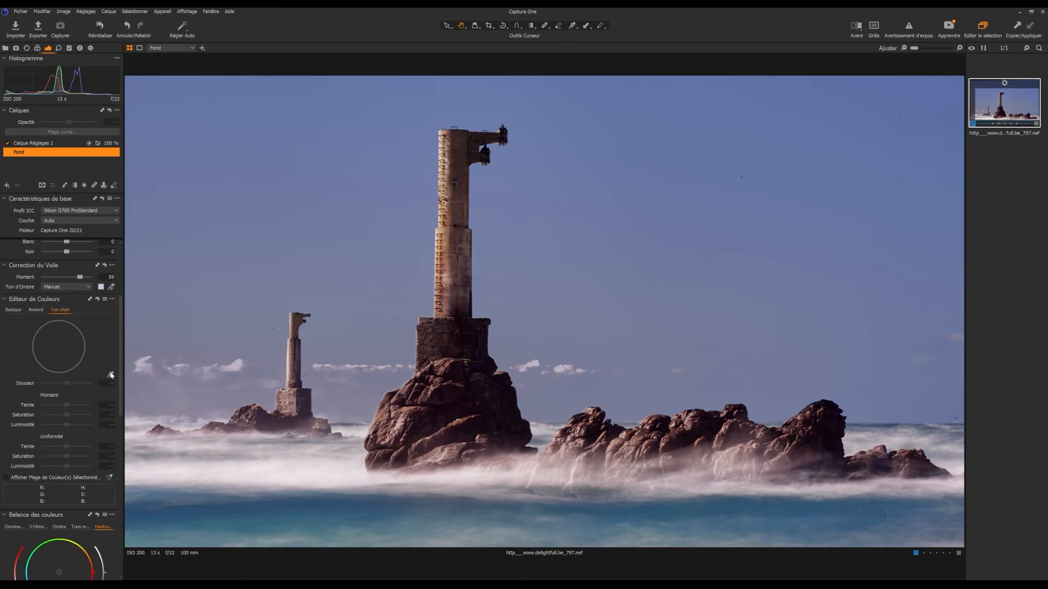
left_click(448, 240)
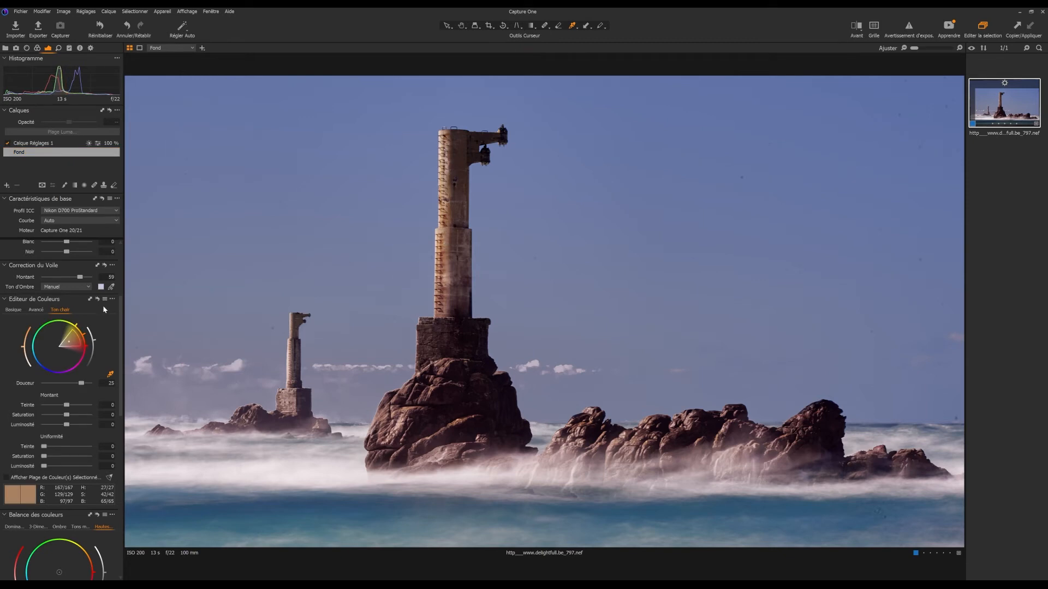
left_click(42, 479)
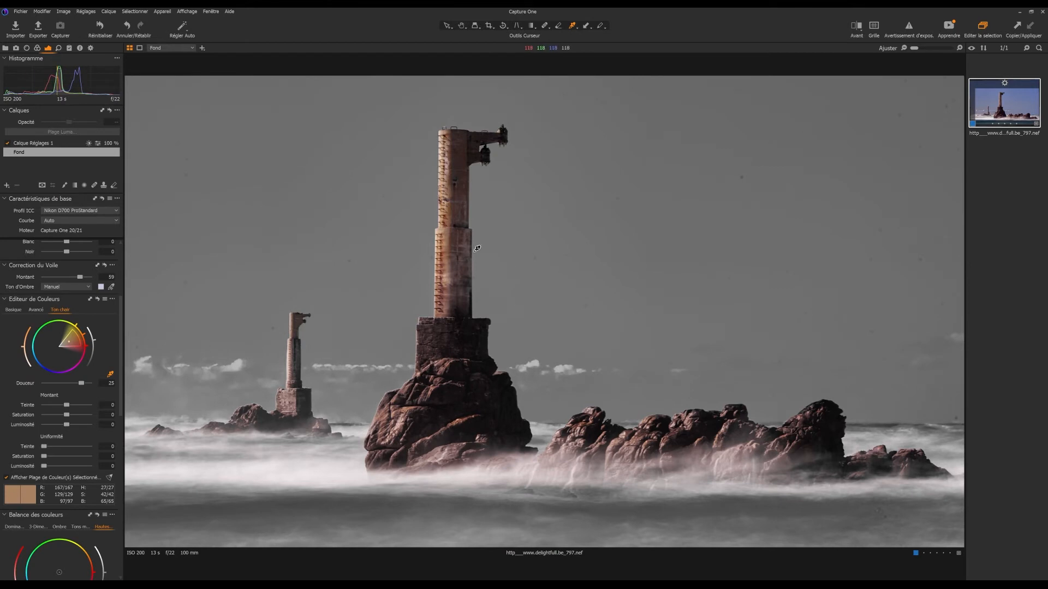
left_click(35, 479)
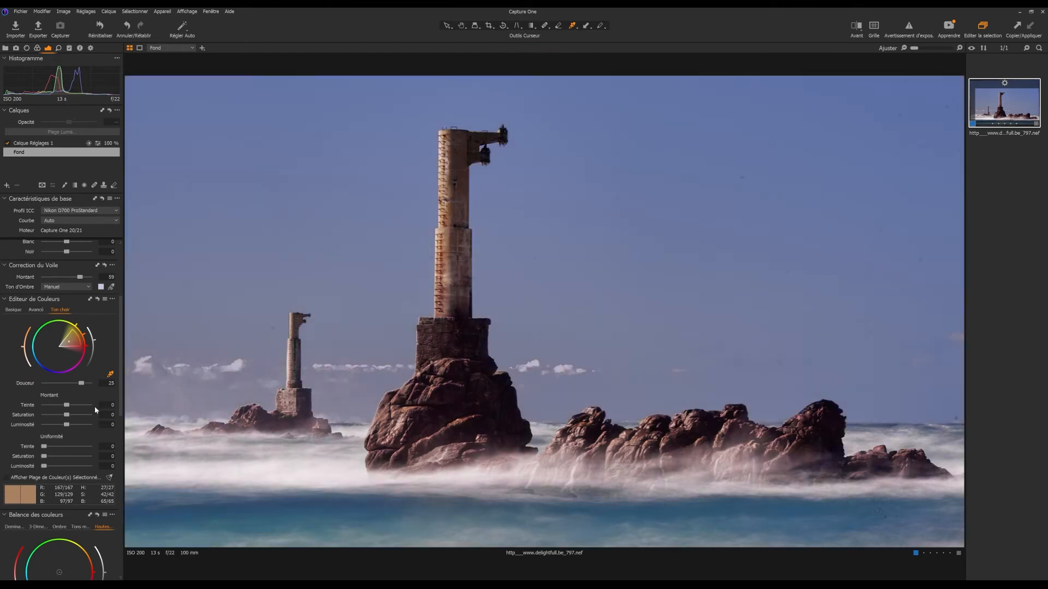
Create a masked layer from the tower and rock colour selection and check its mask overlay.
left_click(112, 299)
left_click(96, 320)
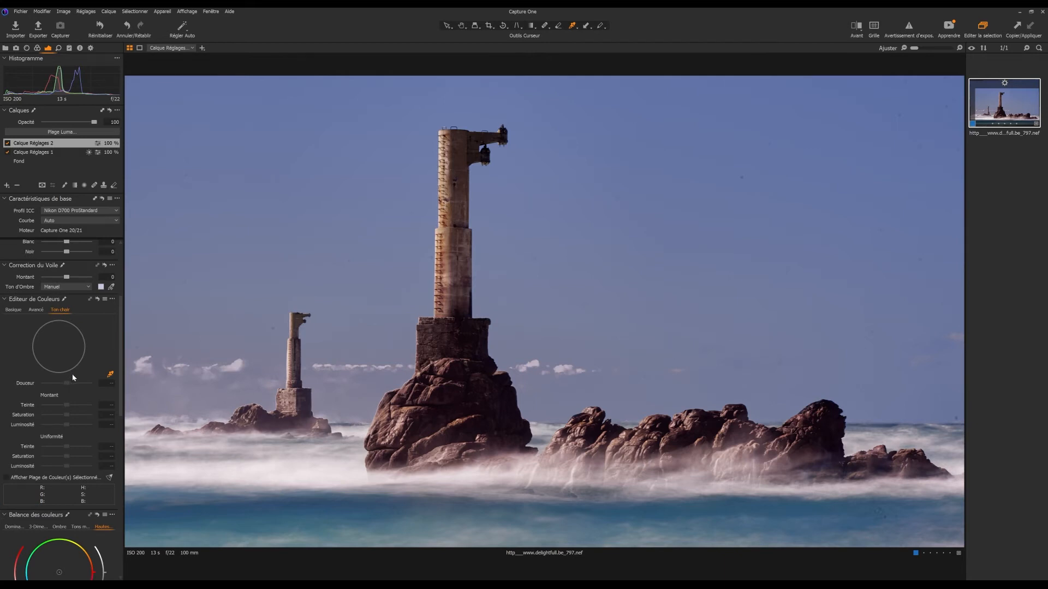
key("m")
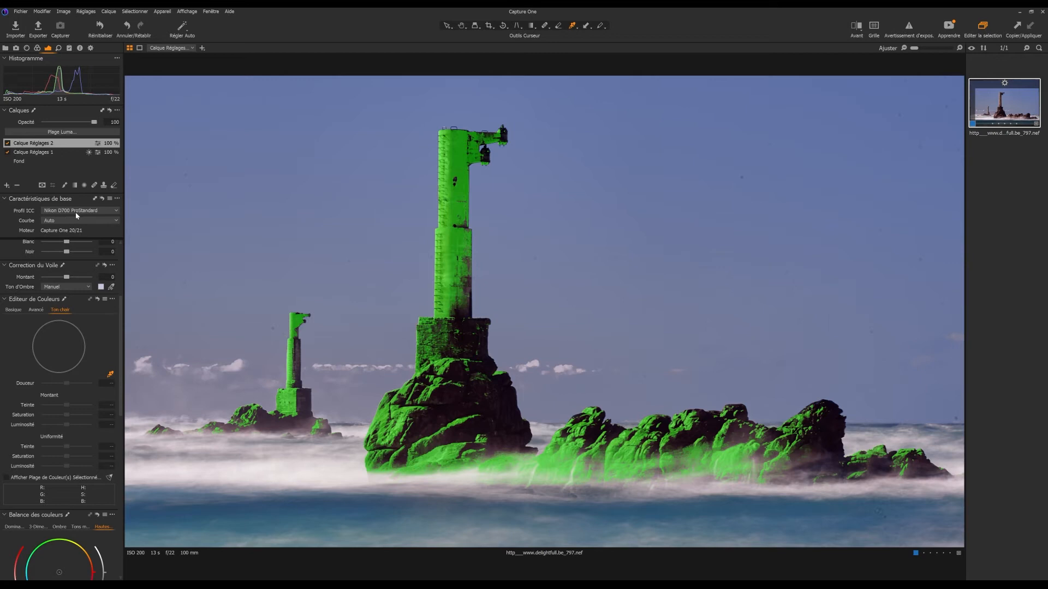
key("m")
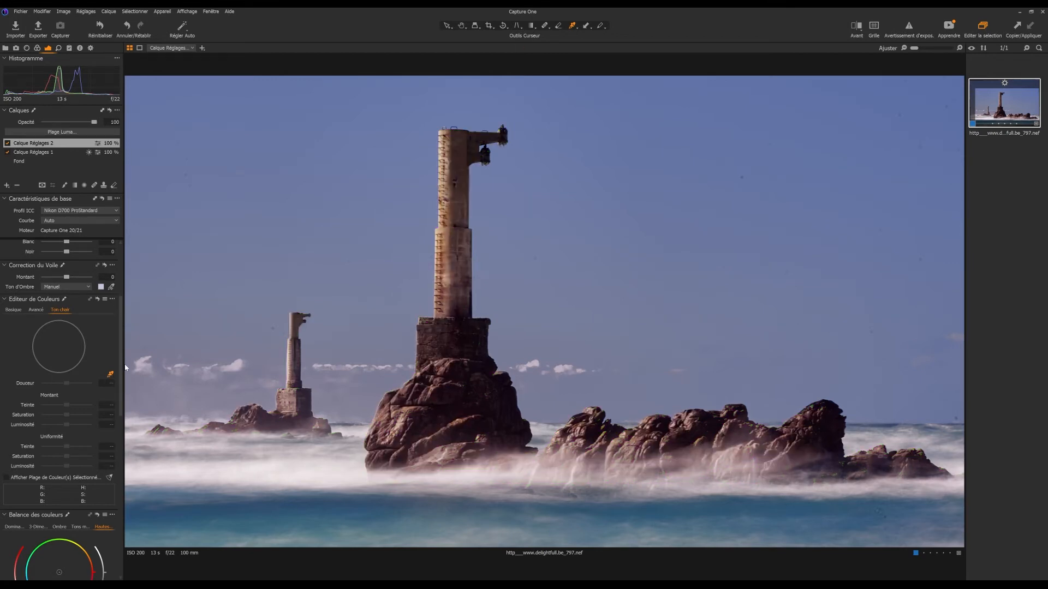
Sample the tower in Ton chair and set hue, saturation and luminosity to amounts 2.2, 5.8, 1.4 and uniformity 92, 74, 16.
left_click(447, 249)
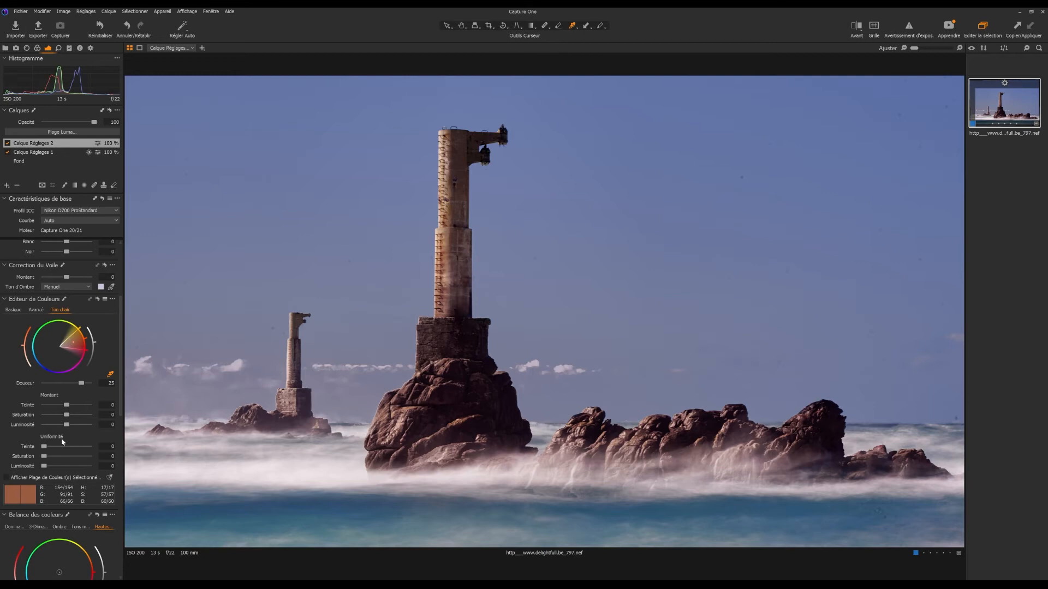
left_click_drag(77, 447, 86, 447)
left_click_drag(44, 466, 51, 466)
mouse_move(68, 428)
left_mouse_down()
mouse_move(52, 427)
mouse_move(71, 430)
mouse_move(87, 416)
mouse_move(71, 416)
left_mouse_up()
mouse_move(70, 406)
left_mouse_down()
mouse_move(96, 406)
mouse_move(62, 408)
left_mouse_up()
Sharpen the towers and rocks on their masked layer with Puissant clarity mode, clarity 45 and structure 49.
scroll(123, 341, "down", 3)
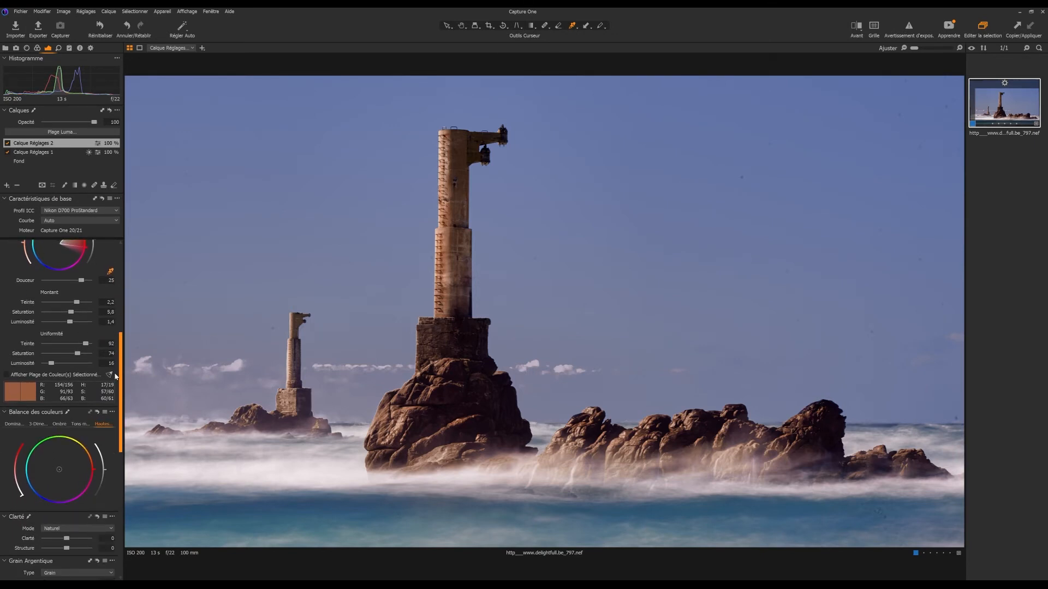
left_click_drag(115, 377, 118, 435)
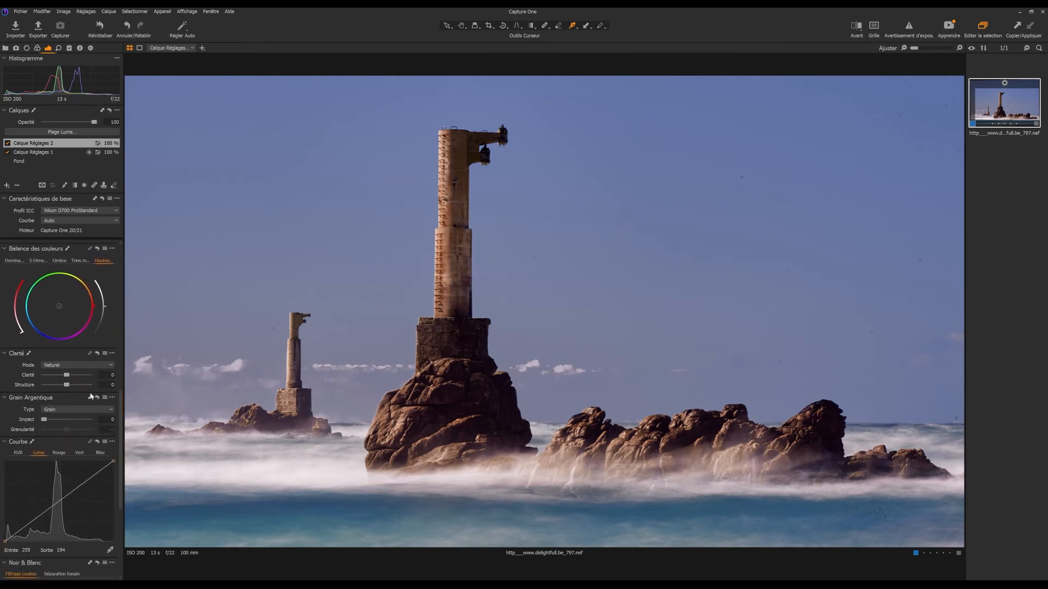
left_click(80, 366)
left_click(60, 387)
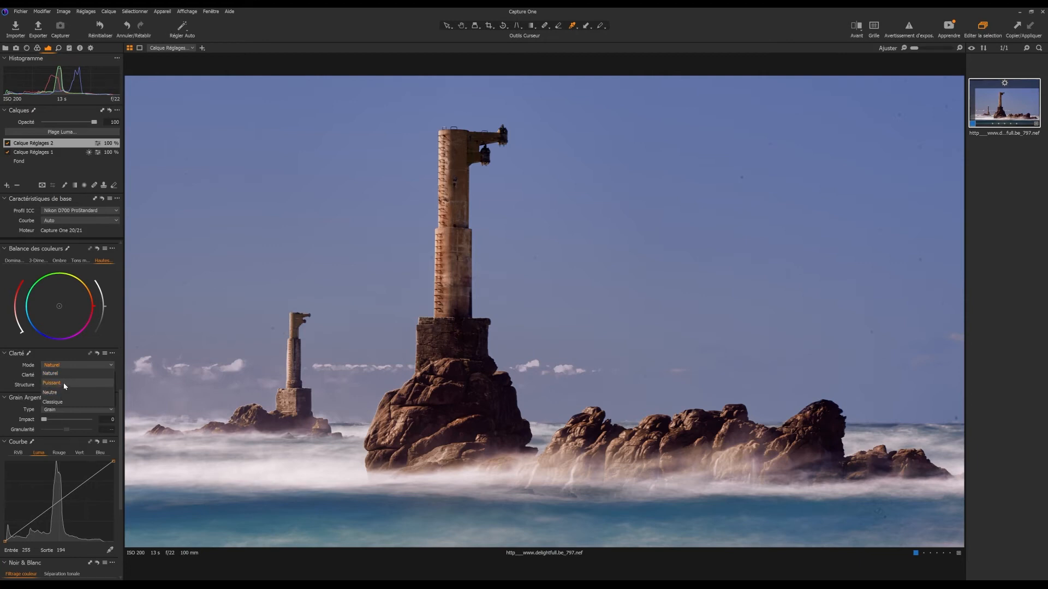
left_click_drag(70, 377, 78, 386)
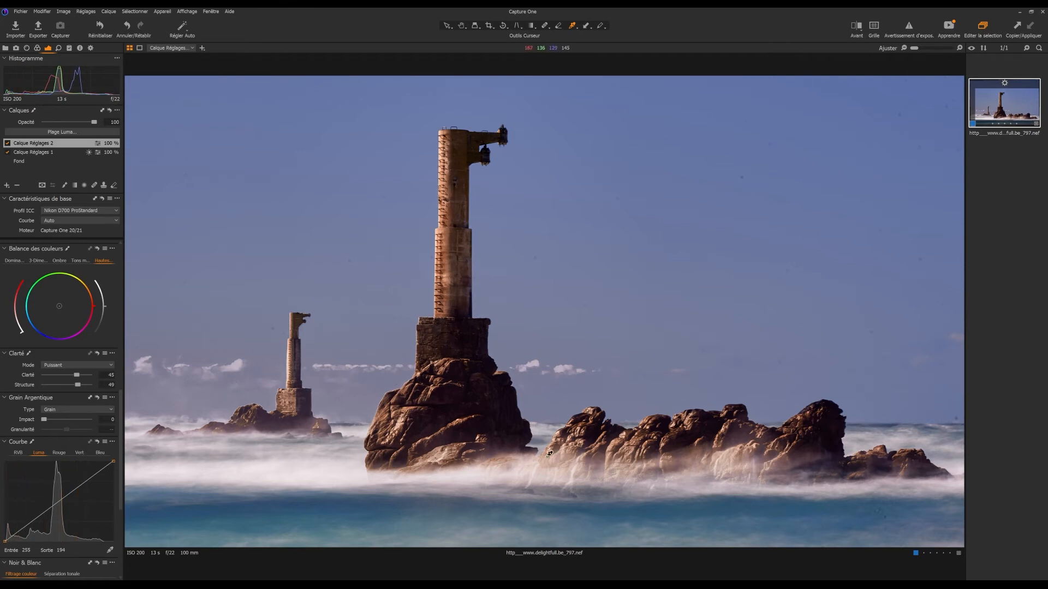
Turn on the exposure warning and set the background layer's High Dynamic Range to highlights -24, shadows 47, white 8 and black 6.
left_click(38, 161)
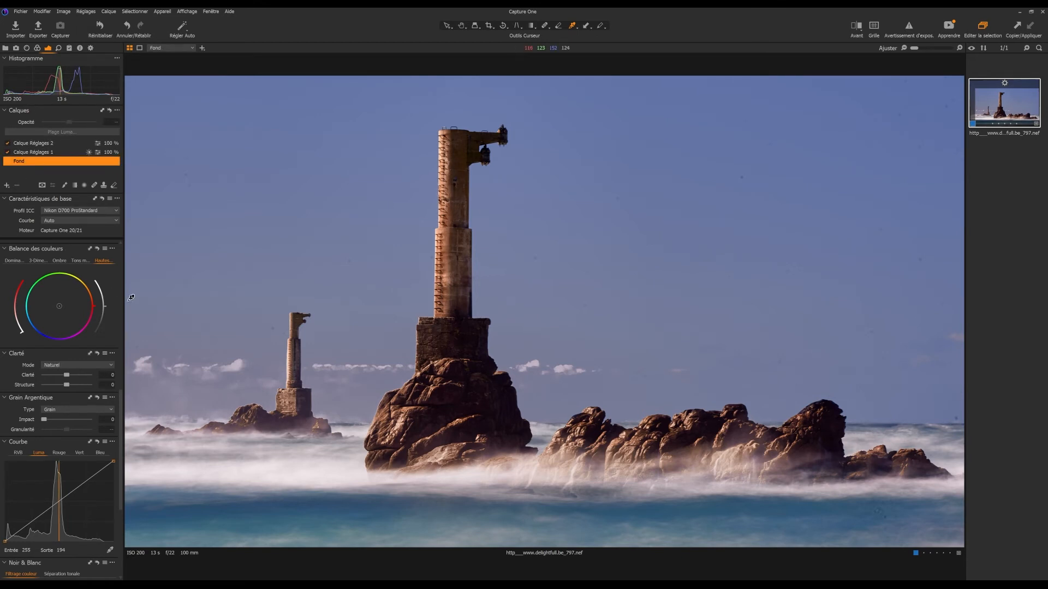
scroll(122, 310, "down", 10)
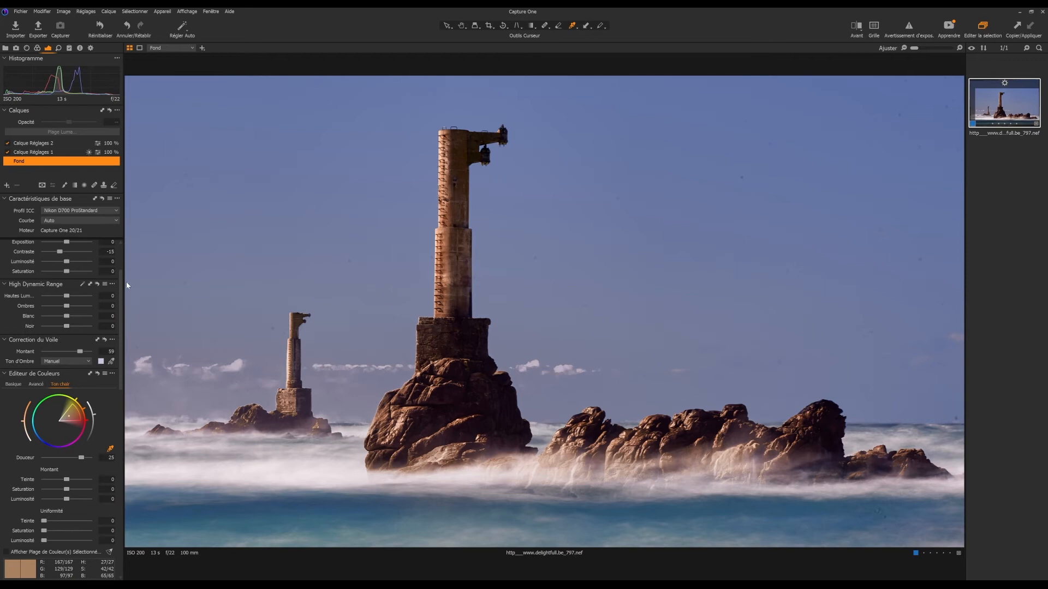
scroll(117, 290, "up", 3)
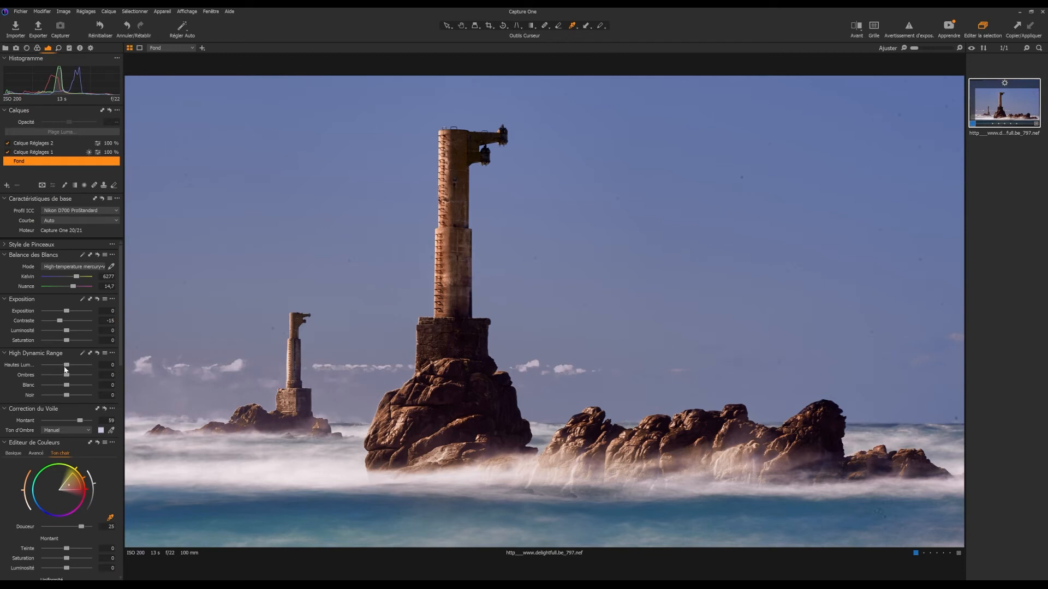
mouse_move(68, 368)
left_mouse_down()
mouse_move(82, 368)
mouse_move(52, 367)
mouse_move(101, 385)
mouse_move(70, 386)
left_mouse_up()
left_click(909, 28)
mouse_move(68, 379)
left_mouse_down()
mouse_move(63, 398)
mouse_move(73, 398)
left_mouse_up()
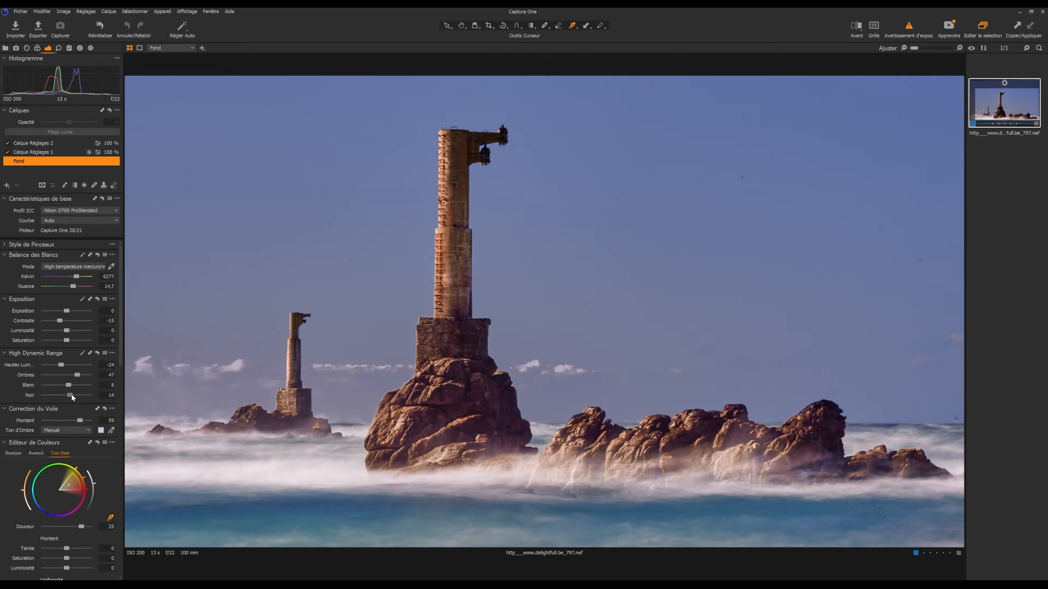
left_click_drag(70, 396, 69, 396)
Add an empty adjustment layer and draw a wide radial gradient mask centred on the sky beside the small distant tower.
left_click(8, 186)
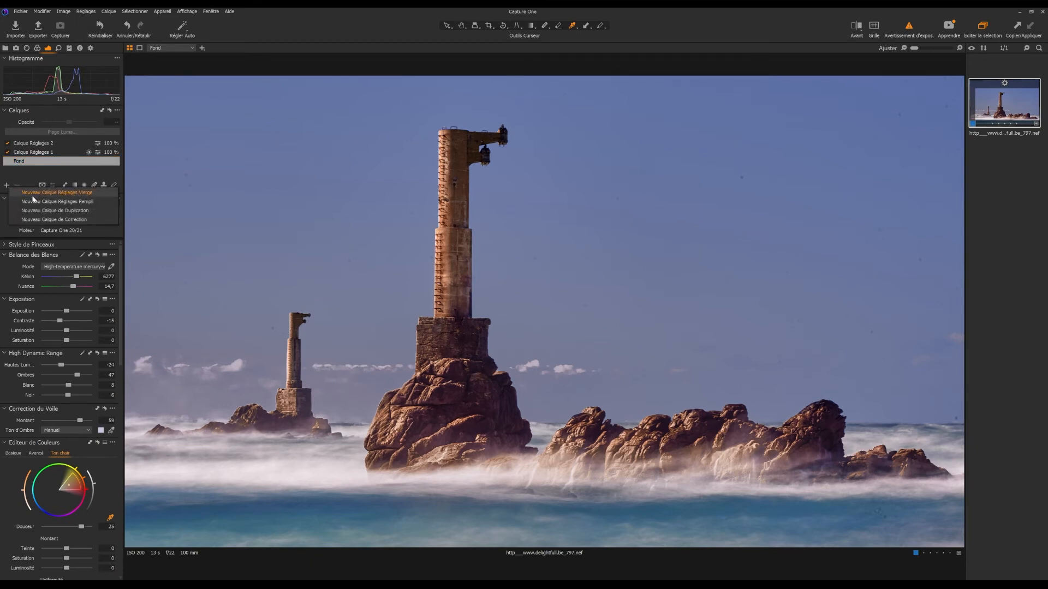
left_click(32, 194)
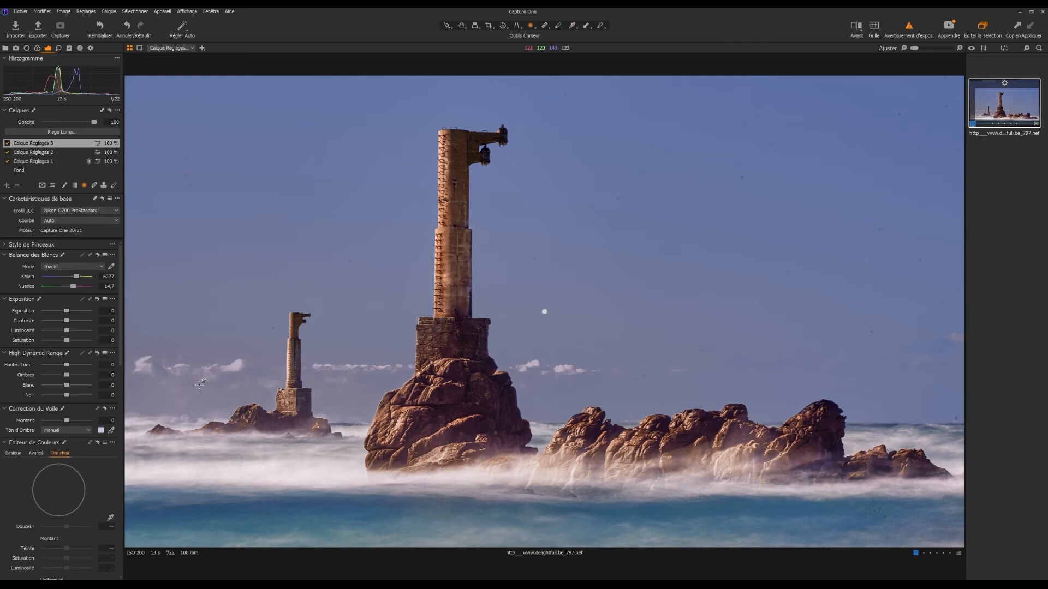
left_click_drag(205, 386, 638, 531)
mouse_move(321, 375)
left_mouse_down()
mouse_move(322, 350)
mouse_move(326, 357)
left_mouse_up()
Display the radial mask and soften its falloff by shrinking the inner ellipse to a small oval around the centre.
key("m")
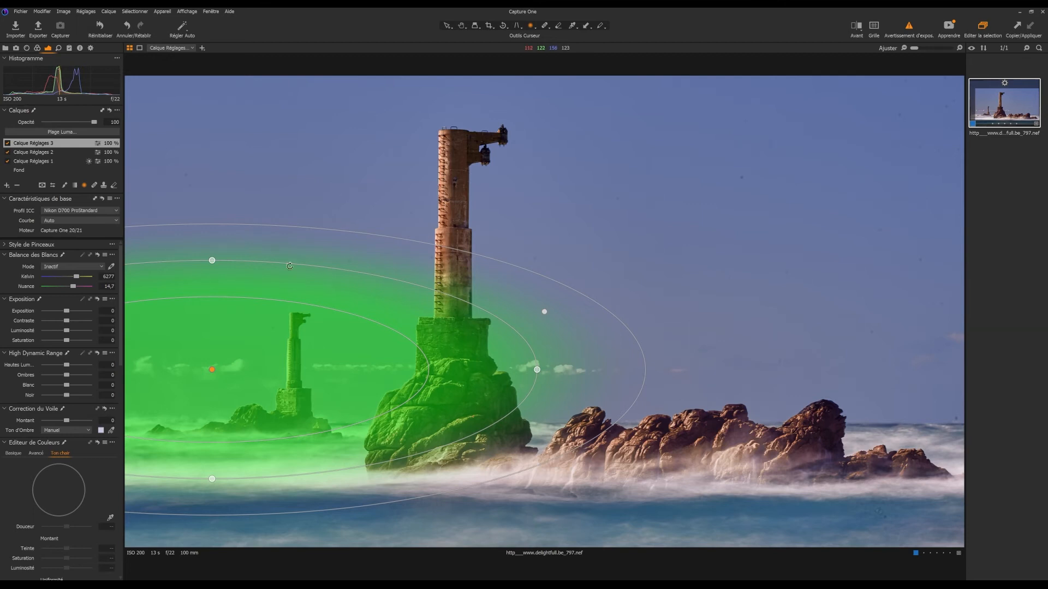
left_click_drag(252, 297, 214, 347)
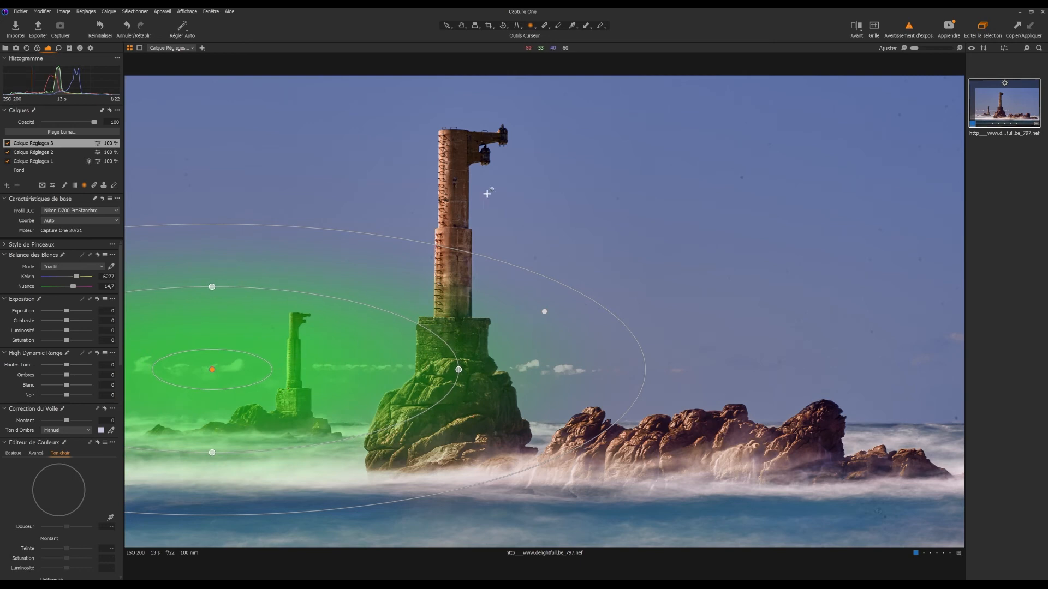
key("m")
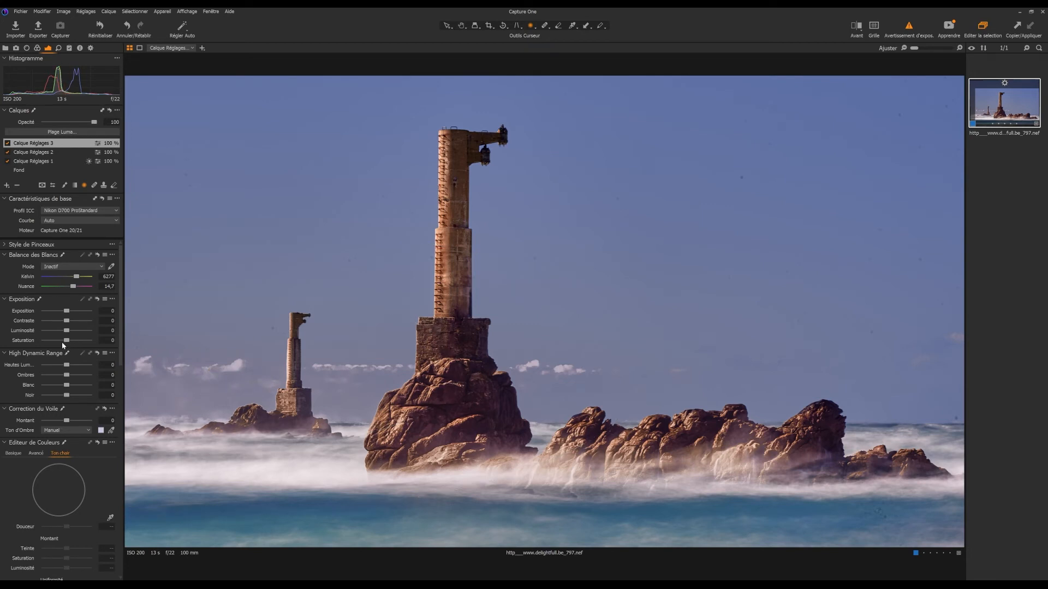
Set the radial mask layer's saturation to 39 and compare the picture with the layer off and on.
left_click_drag(70, 342, 74, 342)
left_click(8, 143)
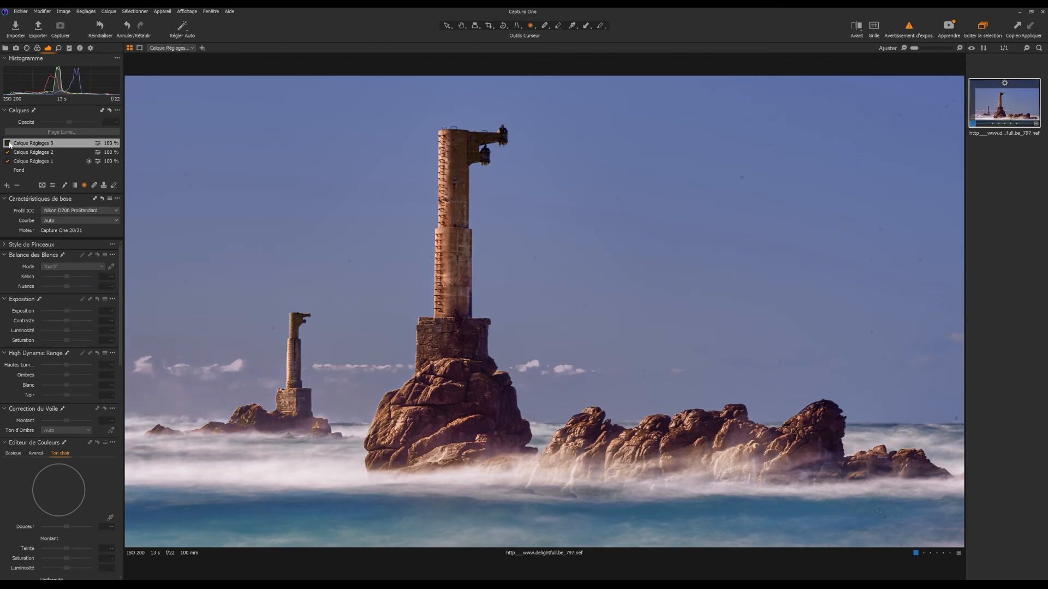
left_click(8, 143)
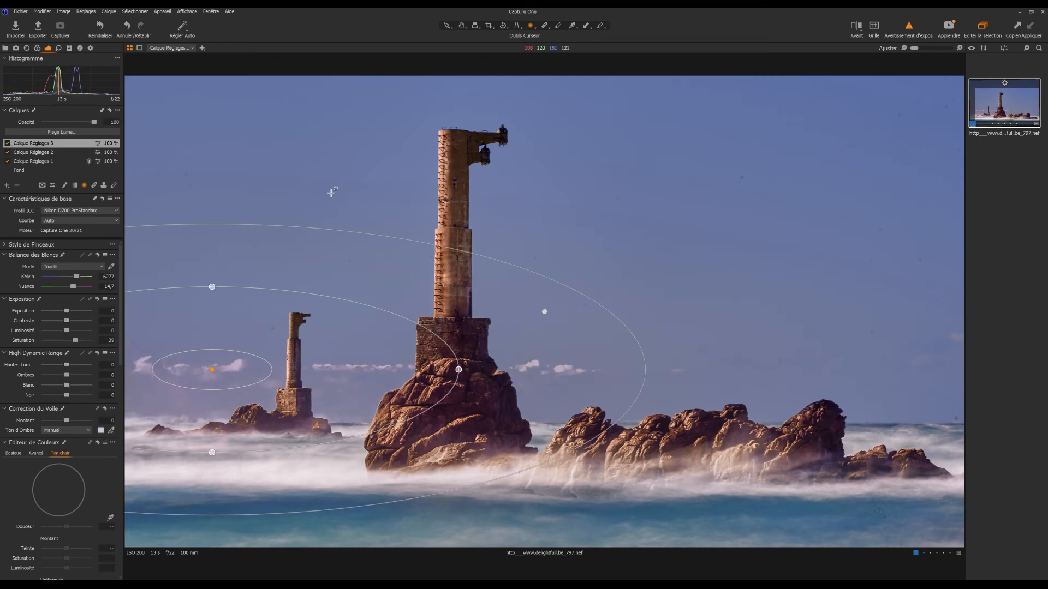
left_click(445, 26)
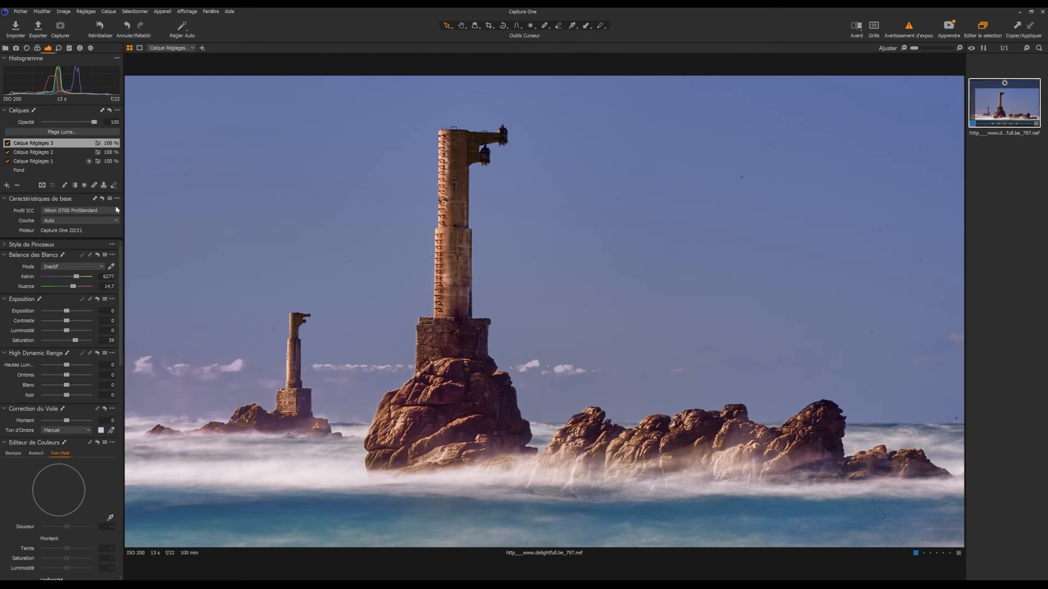
Add an empty adjustment layer and draw a vertical linear gradient mask over the upper sky.
left_click(7, 186)
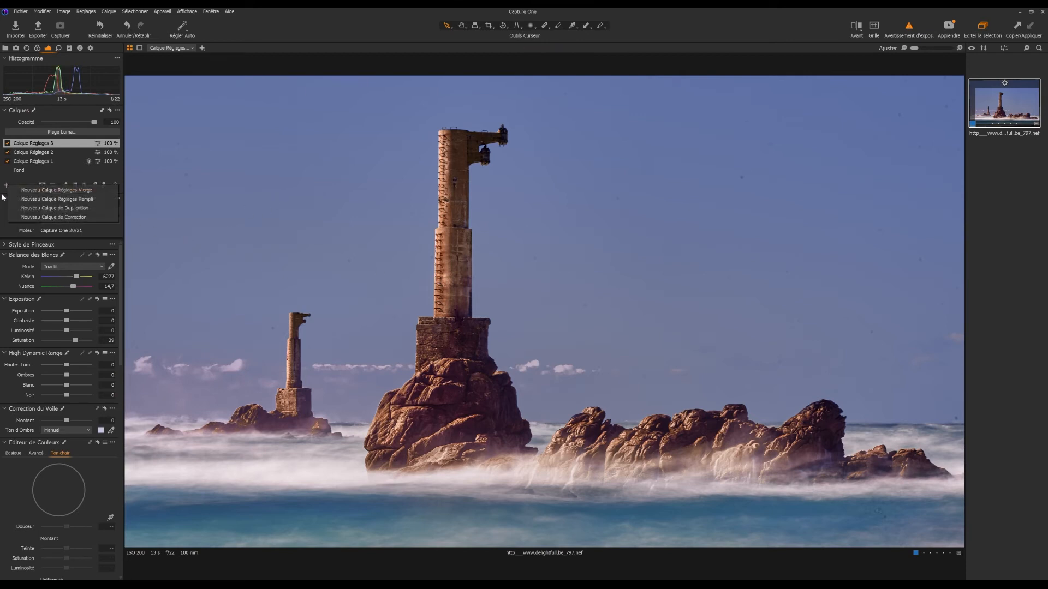
left_click(45, 192)
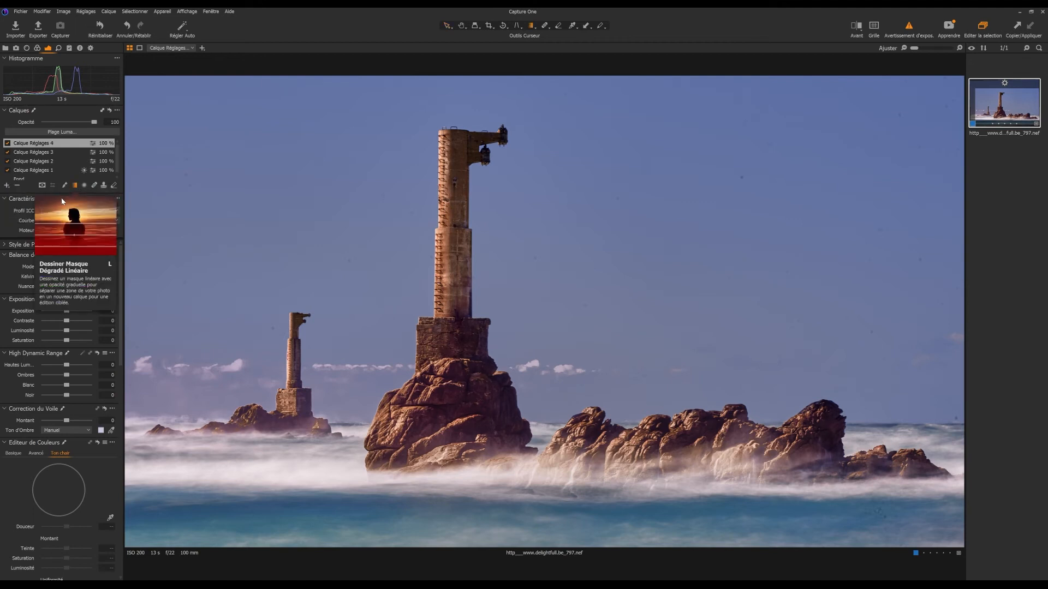
left_click(75, 185)
left_click_drag(542, 101, 540, 184)
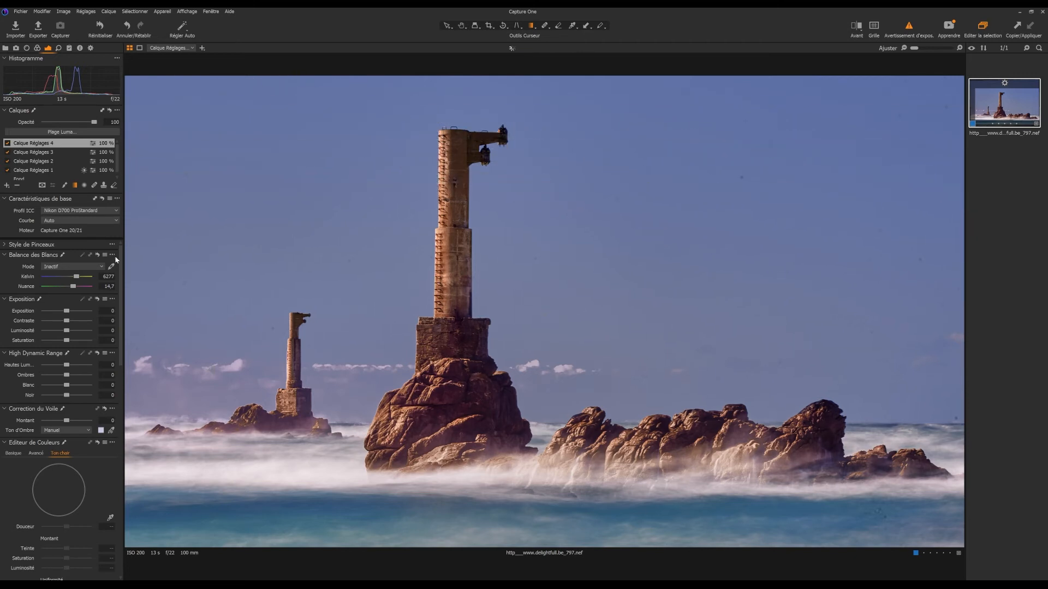
Set the gradient layer's brightness to -16 and extend the gradient's lower edge further down the sky.
left_click_drag(67, 332, 60, 332)
left_click_drag(577, 187, 577, 237)
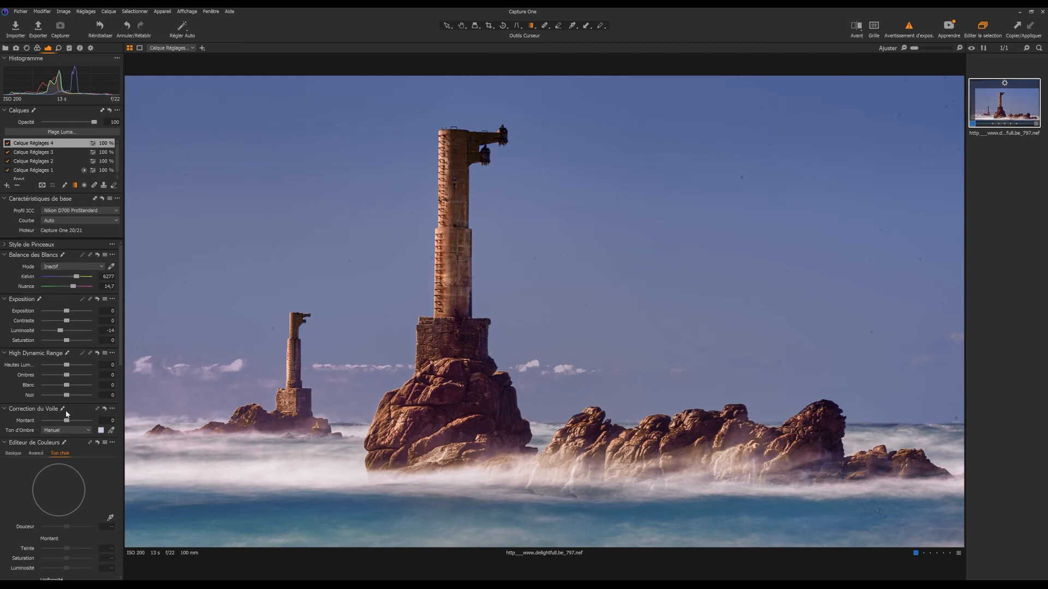
left_click_drag(61, 331, 59, 331)
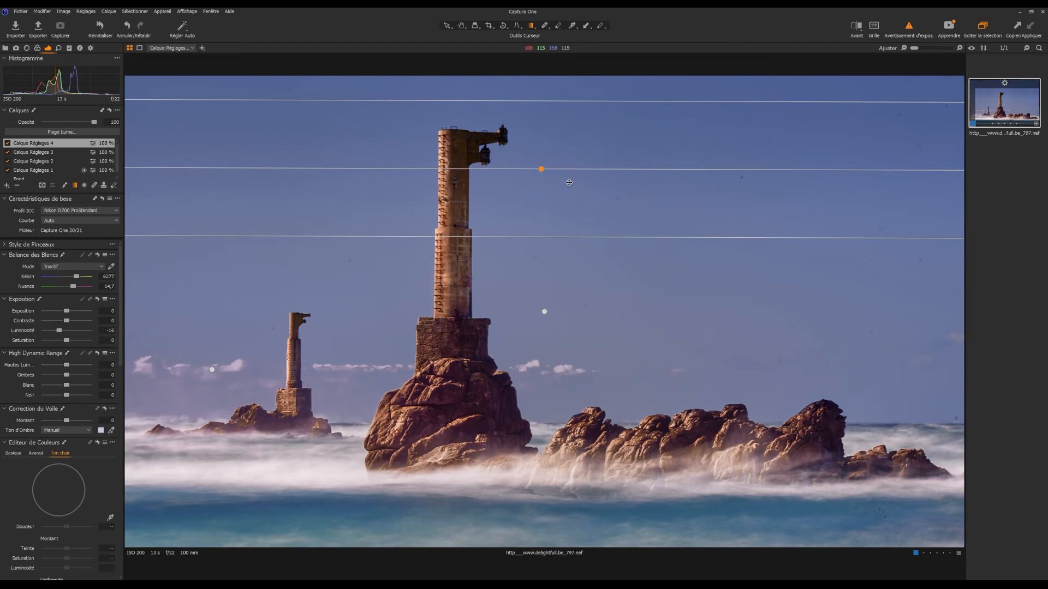
Stretch the gradient's lower edge down near the small tower's top, then shift the whole gradient slightly upward while checking its mask.
left_click_drag(613, 237, 614, 328)
key("m")
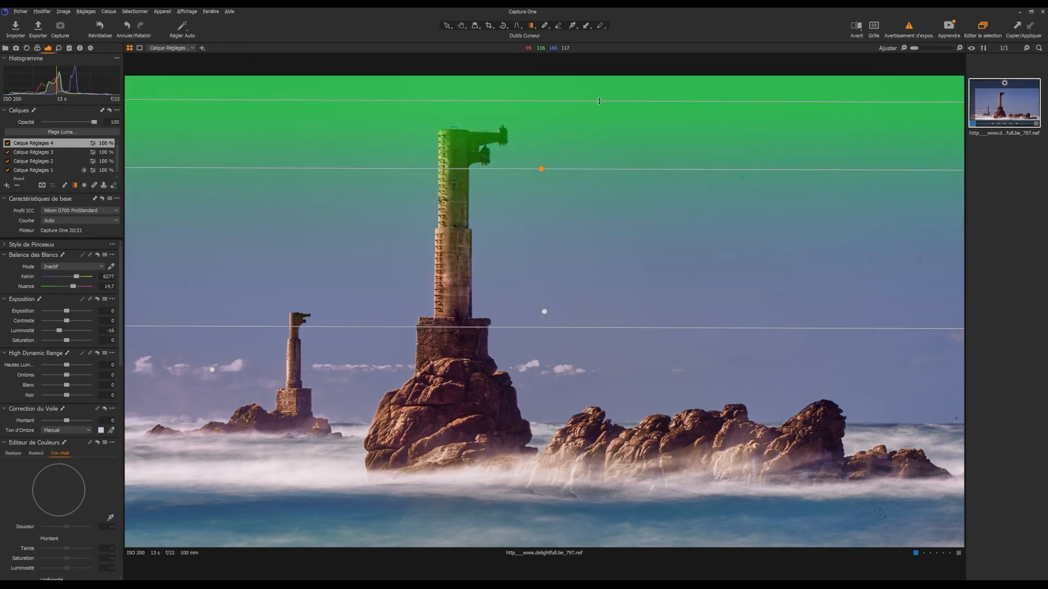
left_click_drag(603, 116, 605, 104)
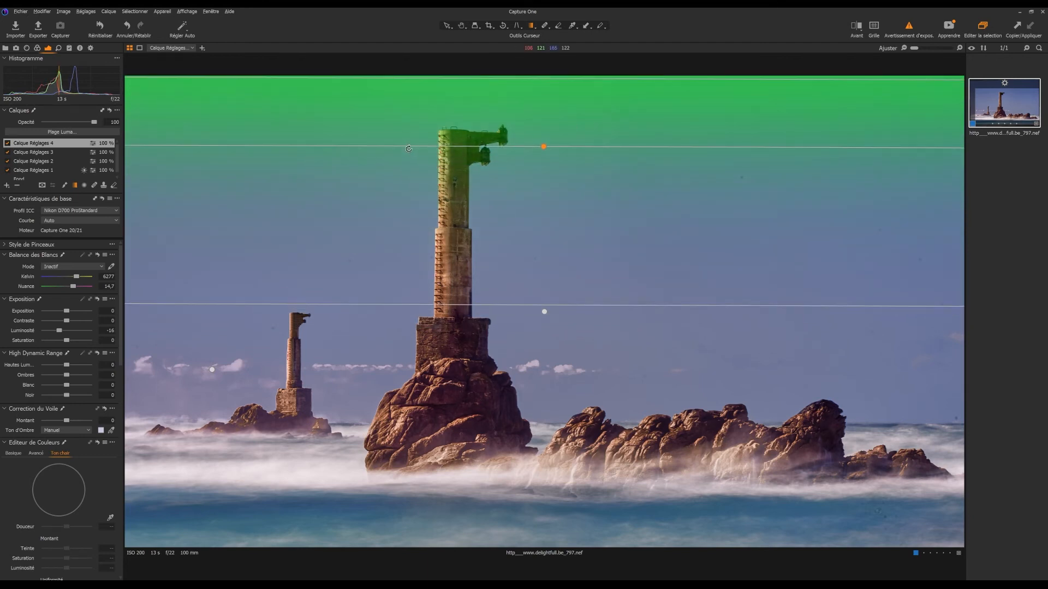
key("m")
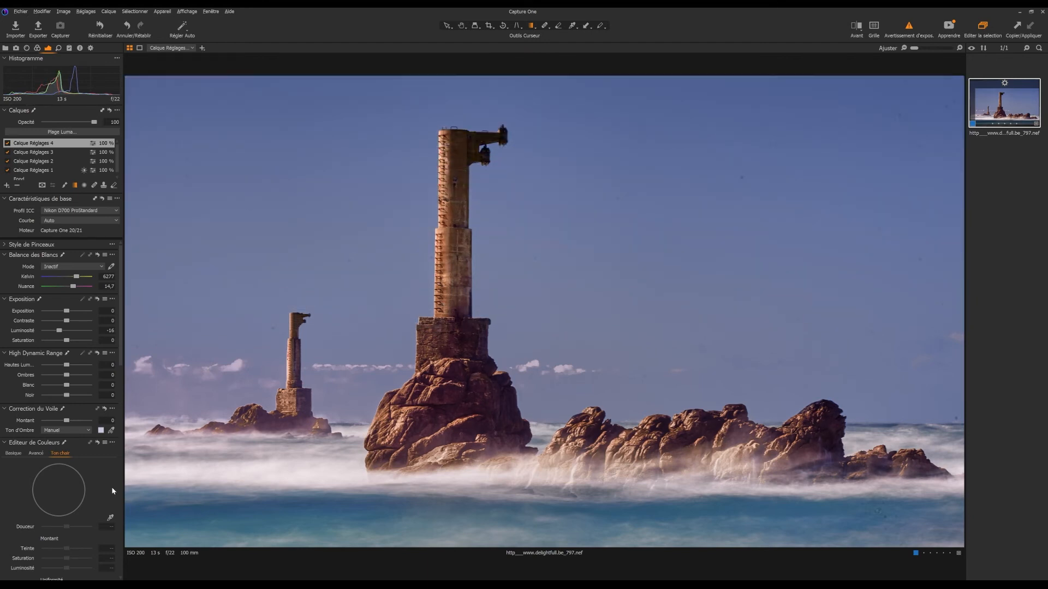
Restrict the gradient mask to a luma range of 111 to 129 and compare the picture with the layer off and on.
left_click(64, 134)
left_click(789, 158)
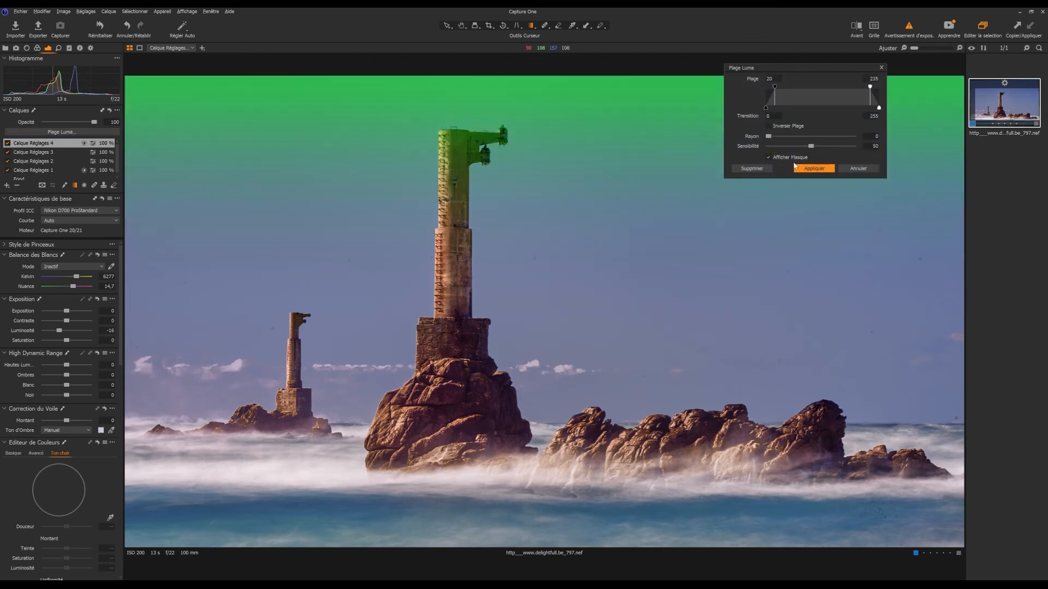
left_click_drag(869, 88, 861, 93)
left_click_drag(777, 87, 825, 92)
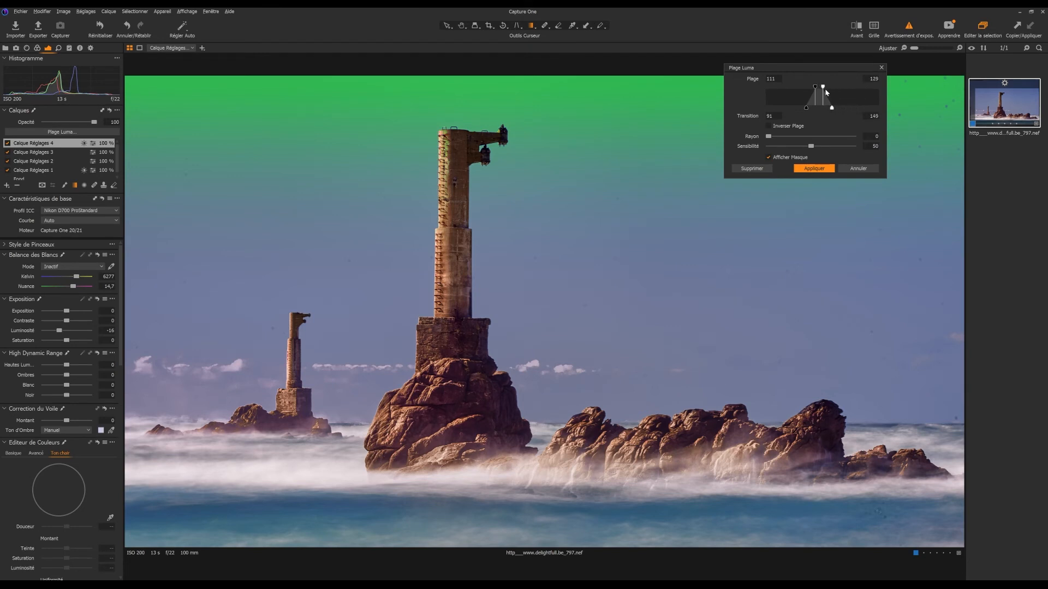
left_click(815, 169)
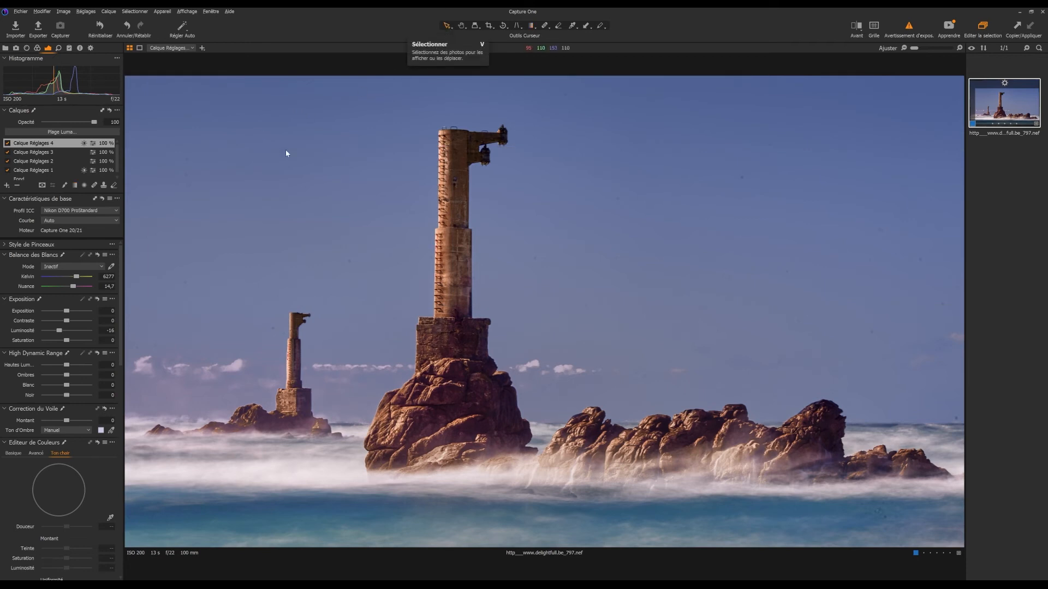
left_click(7, 143)
left_click(7, 144)
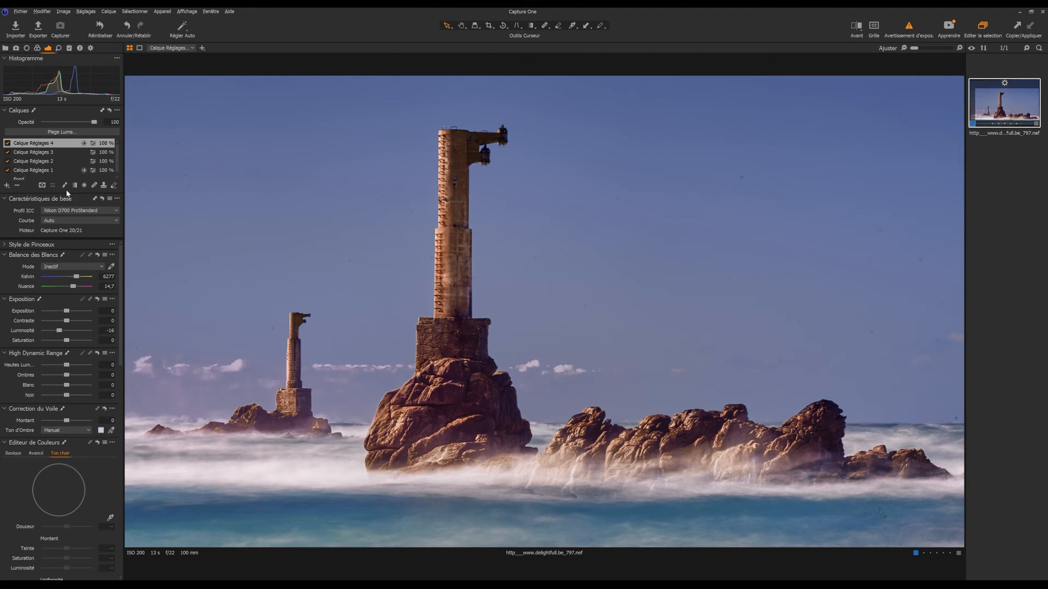
Add an empty adjustment layer and heal the dust spots in the sky between the image's left edge and the main tower.
left_click(7, 186)
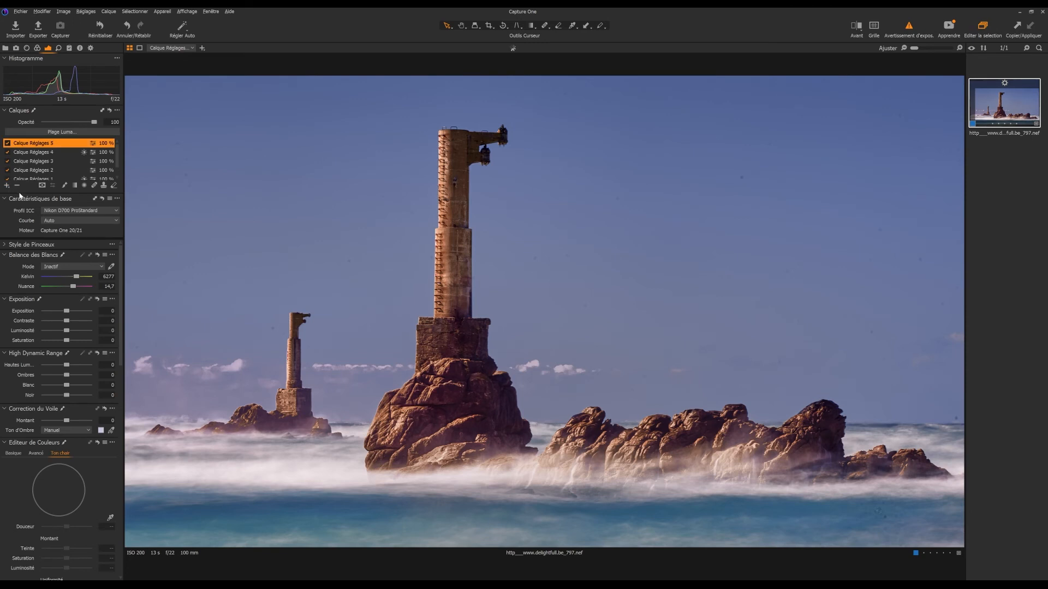
left_click(95, 186)
left_click(172, 144)
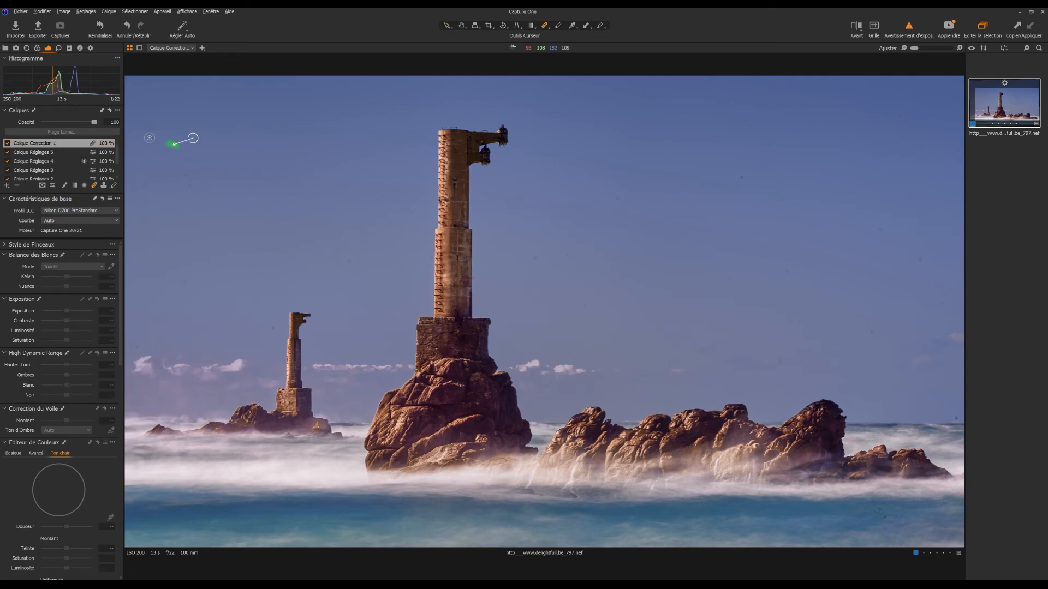
left_click(187, 160)
left_click(185, 174)
left_click(189, 188)
left_click(183, 284)
left_click(273, 326)
left_click(344, 259)
left_click(412, 209)
left_click(384, 198)
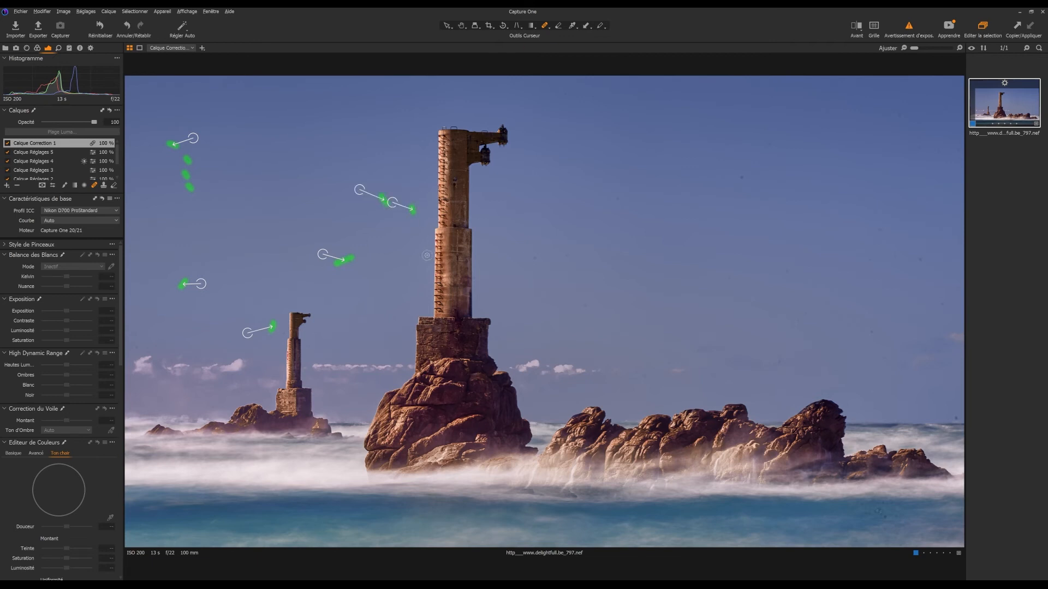
left_click(401, 243)
left_click(378, 284)
Heal the dust spots in the sky just right of the main tower and above it toward the upper middle.
left_click(530, 259)
left_click(527, 228)
left_click(564, 256)
left_click(584, 304)
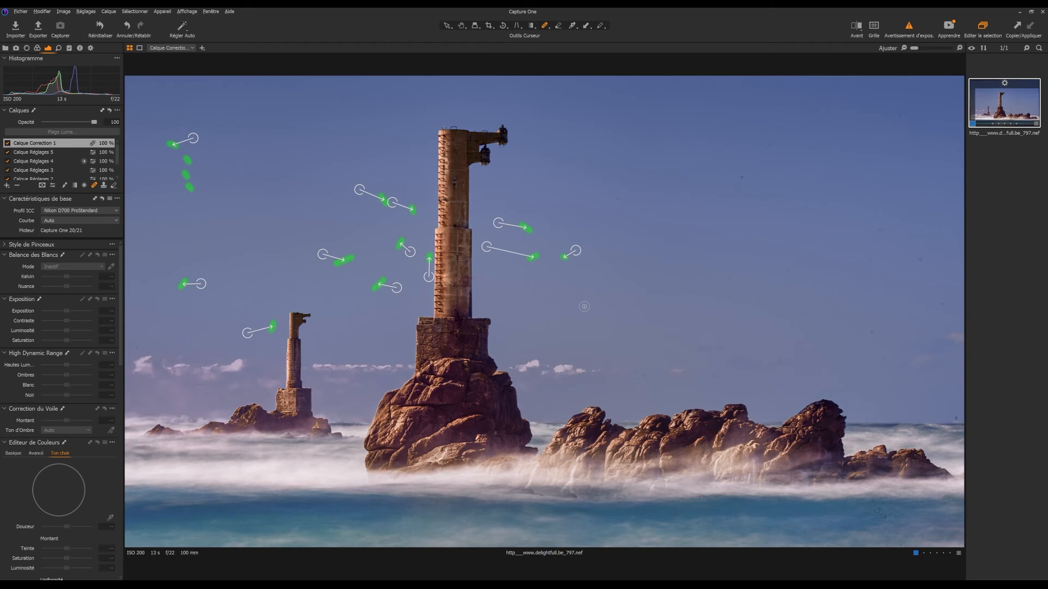
left_click(614, 255)
left_click(621, 195)
left_click(741, 177)
left_click(570, 94)
left_click(602, 103)
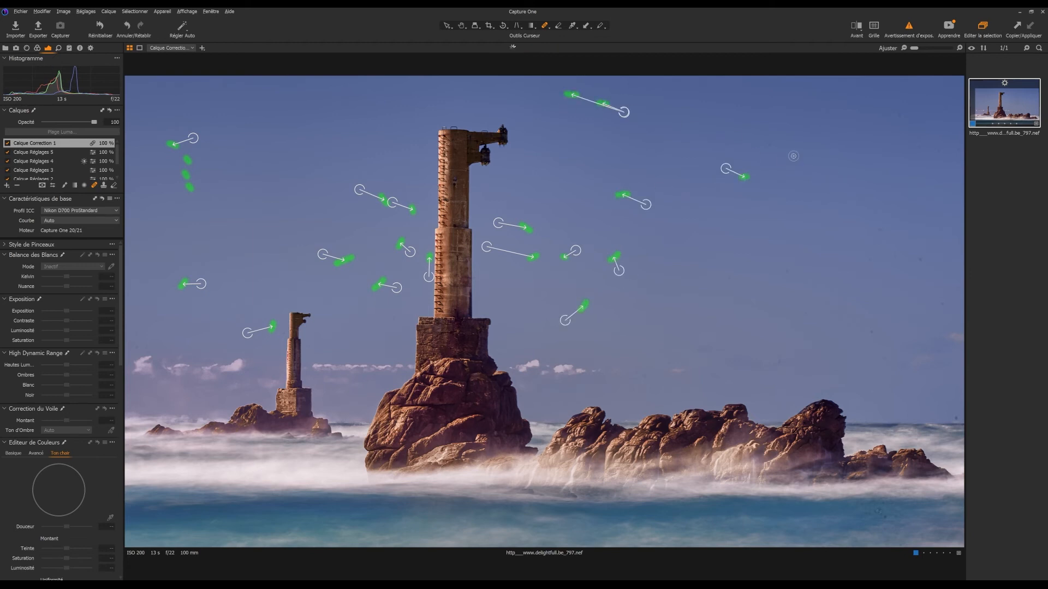
Heal the dust spots in the upper right part of the sky down to mid-height.
left_click(771, 144)
left_click(749, 123)
left_click(857, 178)
left_click(879, 227)
left_click(873, 259)
left_click(897, 256)
left_click(928, 261)
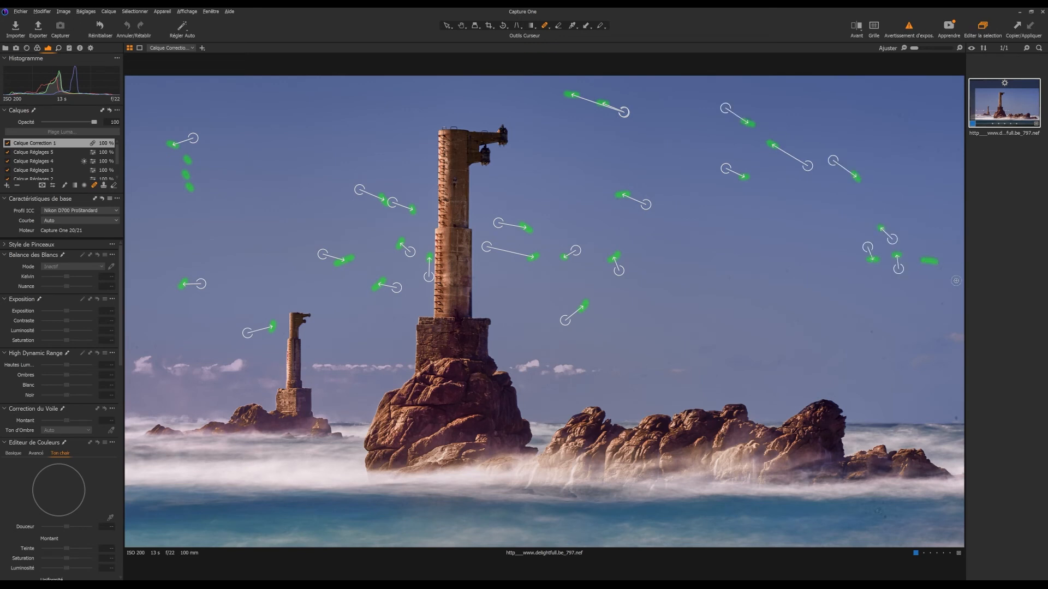
Heal the dust spots in the lower right sky, from the picture's edge and horizon to above the long rock group.
left_click(944, 306)
left_click(959, 291)
left_click(959, 418)
left_click(872, 331)
left_click(881, 359)
left_click(784, 360)
left_click_drag(806, 311, 797, 325)
left_click(784, 274)
left_click(798, 261)
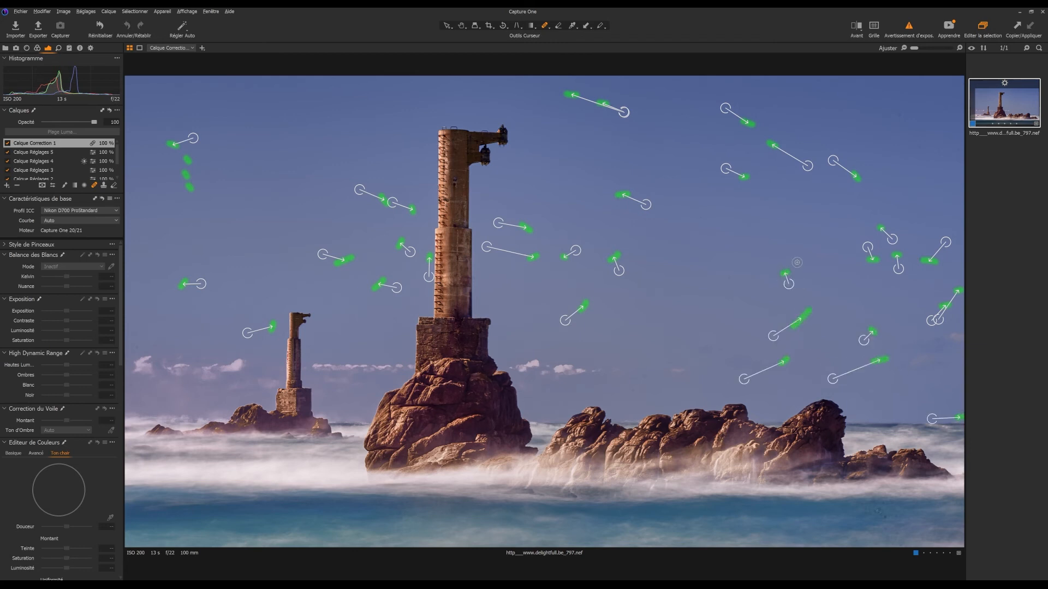
left_click(732, 279)
left_click(647, 380)
left_click(668, 362)
Heal the cluster of dust spots in the blue water at the picture's lower right.
left_click(884, 504)
left_click(872, 515)
left_click(895, 516)
left_click(881, 528)
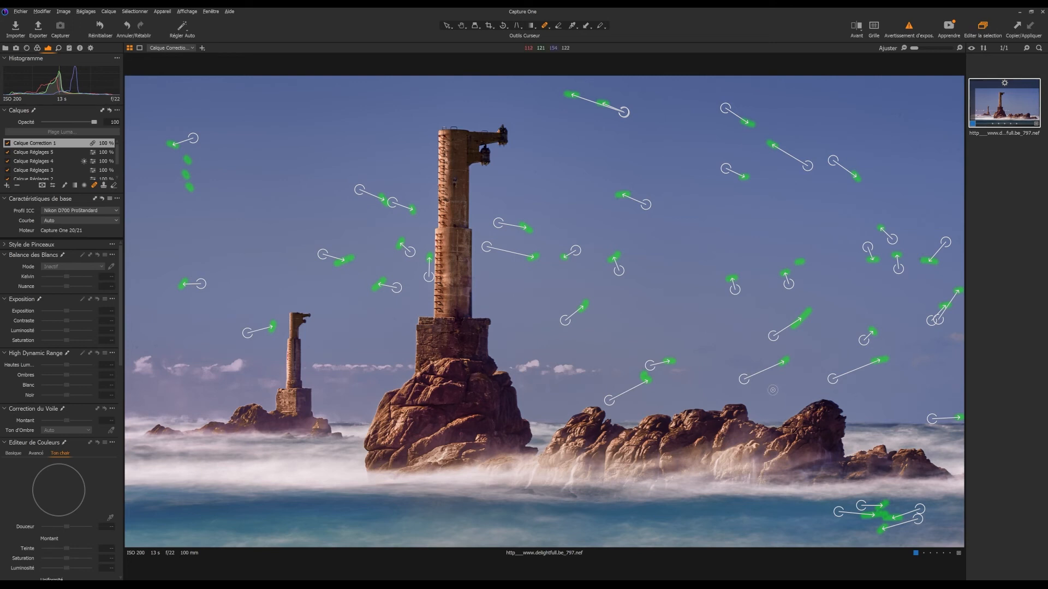
Heal the remaining spots above the right rocks, beside the main tower and around the clouds at the far left.
left_click_drag(799, 383, 774, 392)
left_click(703, 218)
left_click(571, 202)
left_click(542, 172)
left_click(394, 318)
left_click_drag(136, 347, 144, 347)
left_click(155, 347)
left_click(152, 336)
left_click(135, 335)
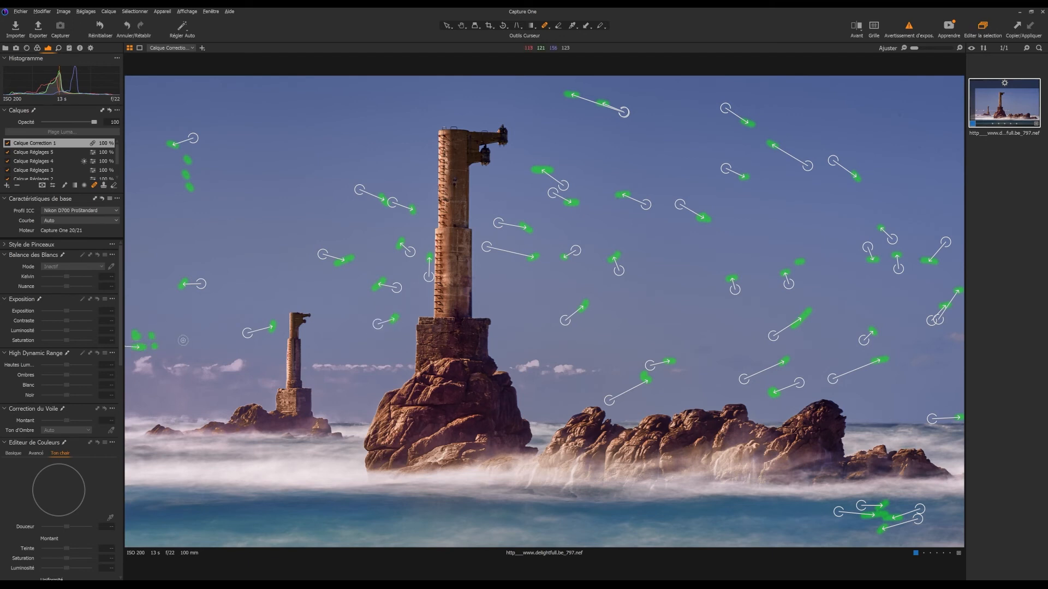
Heal the last dust spots near the sky's upper right corner and above the right-hand rocks.
left_click(898, 114)
left_click(920, 150)
left_click(947, 105)
left_click(956, 91)
left_click(956, 148)
left_click(936, 150)
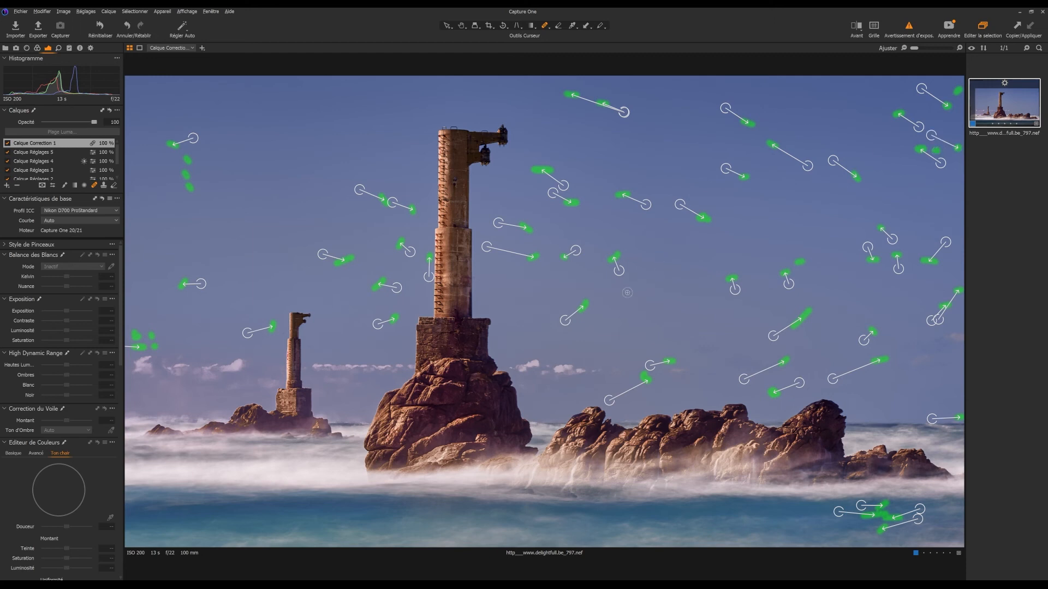
left_click(863, 302)
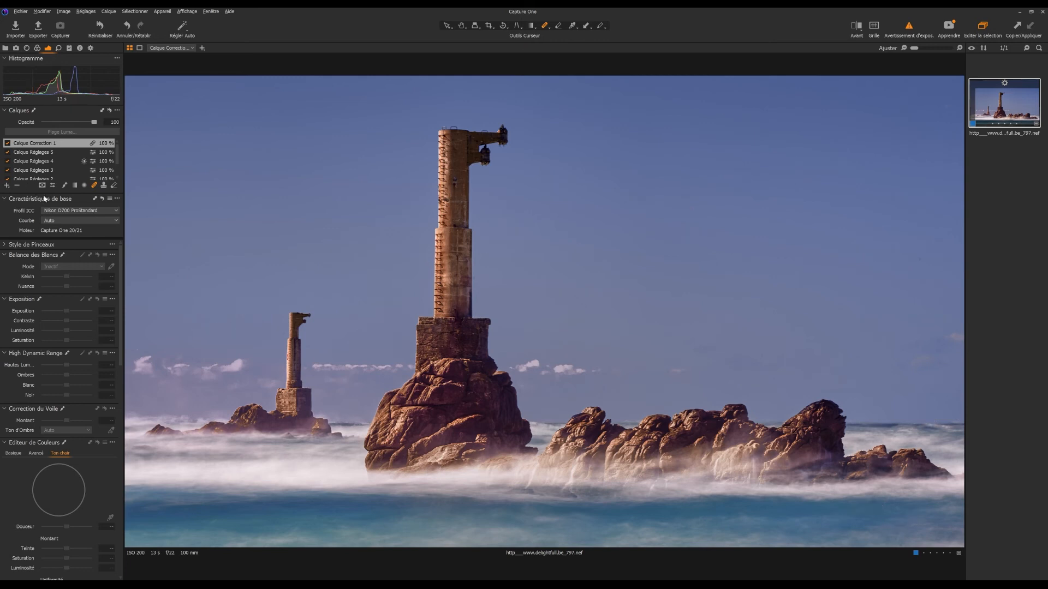
Add a filled adjustment layer and use Color Balance to tint the shadows blue and adjust their lightness.
left_click(7, 186)
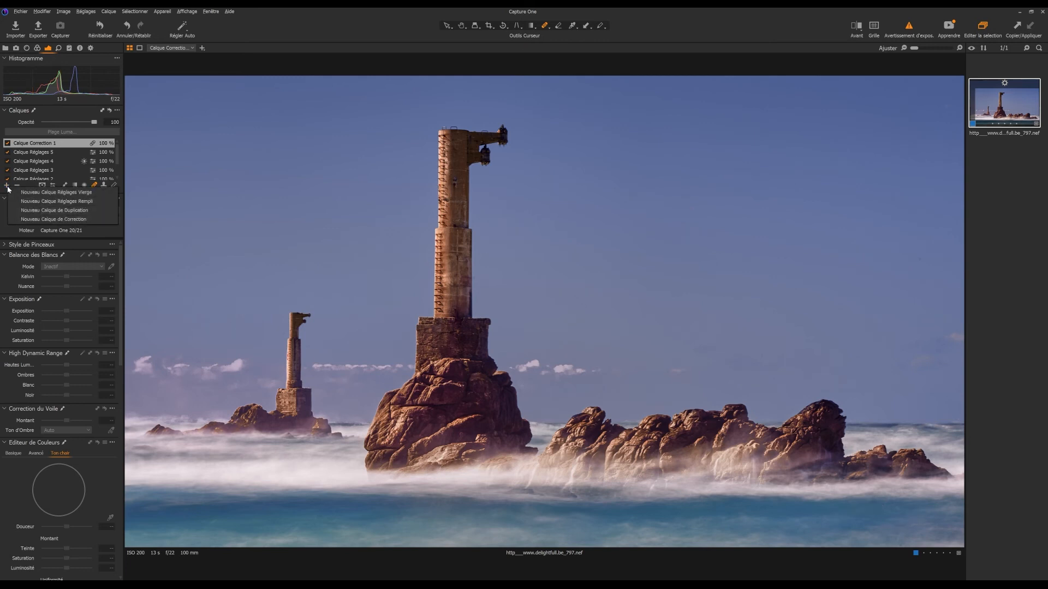
left_click(38, 202)
left_click_drag(123, 269, 119, 398)
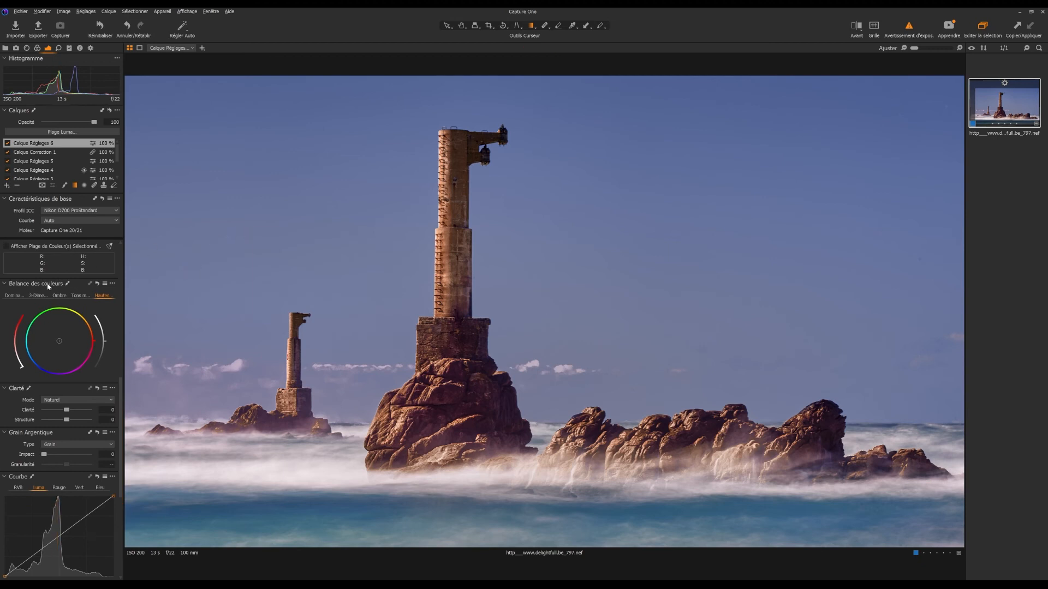
left_click(59, 295)
left_click_drag(105, 342, 49, 352)
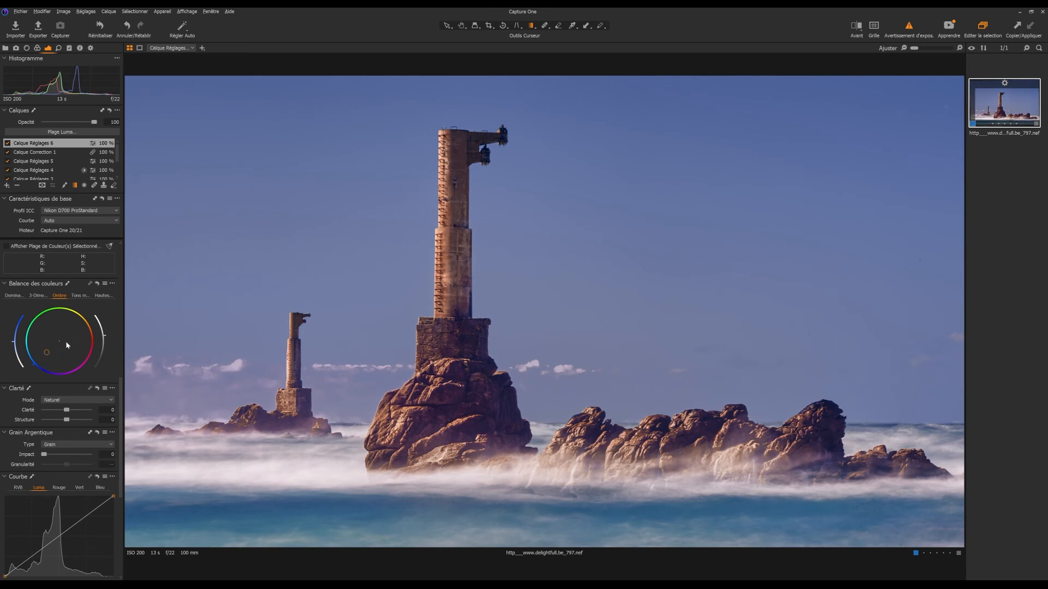
mouse_move(47, 351)
left_mouse_down()
mouse_move(34, 366)
mouse_move(35, 332)
mouse_move(81, 327)
mouse_move(86, 360)
mouse_move(49, 374)
mouse_move(34, 351)
left_mouse_up()
left_click_drag(34, 356, 12, 354)
Try tinting the highlights blue and then warm orange in Color Balance, and reset the highlight tint.
left_click(103, 295)
mouse_move(105, 340)
left_mouse_down()
mouse_move(99, 319)
mouse_move(107, 343)
left_mouse_up()
left_click_drag(58, 342, 47, 346)
left_click_drag(45, 347, 90, 328)
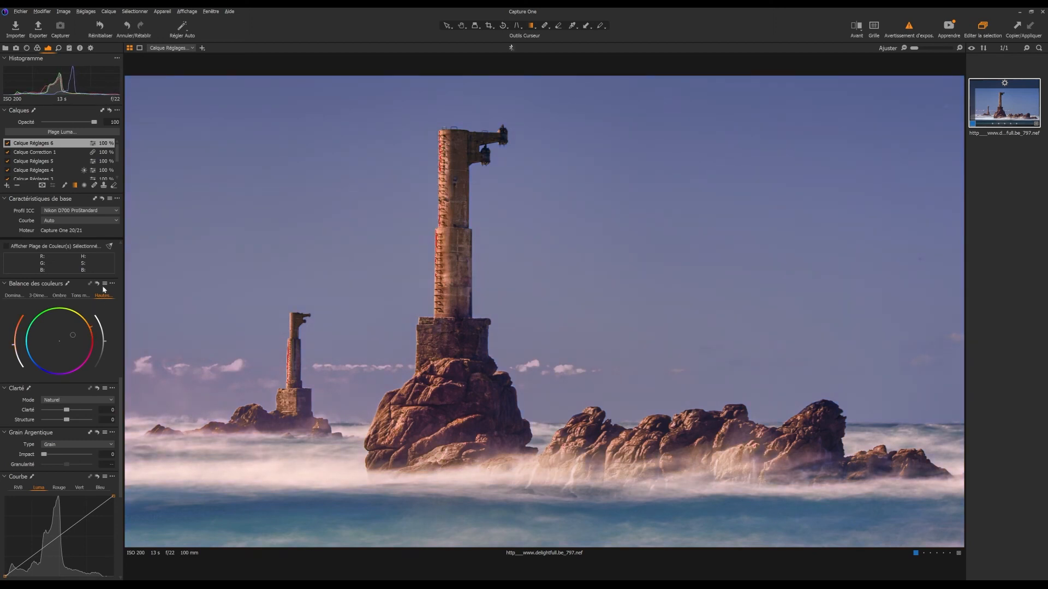
double_click(71, 337)
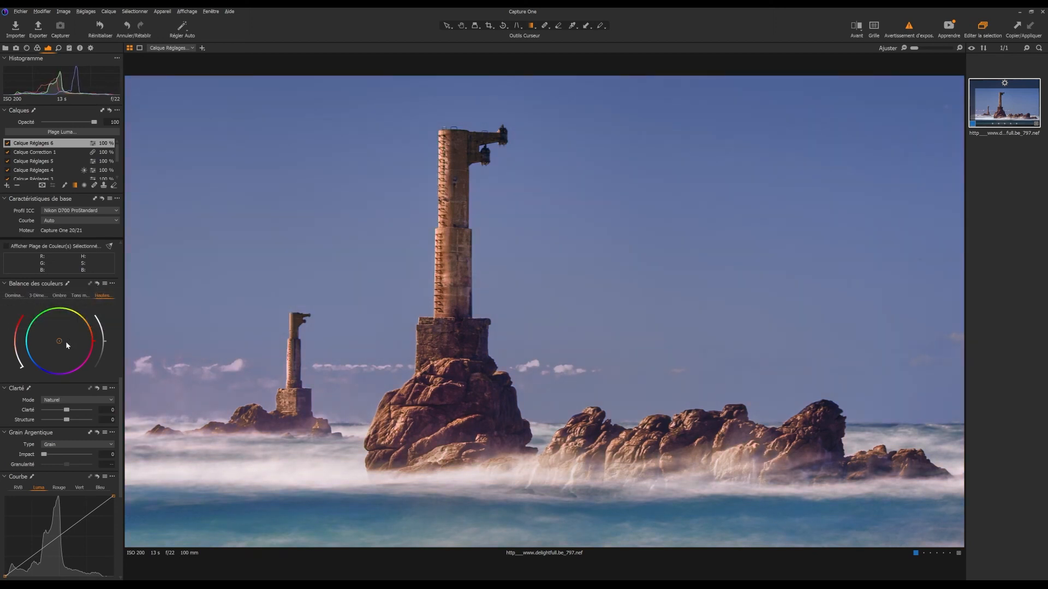
Darken the midtones slightly in Color Balance and give them a weak cyan-blue tint.
mouse_move(105, 342)
left_mouse_down()
mouse_move(102, 329)
mouse_move(105, 342)
left_mouse_up()
left_click_drag(105, 342, 74, 348)
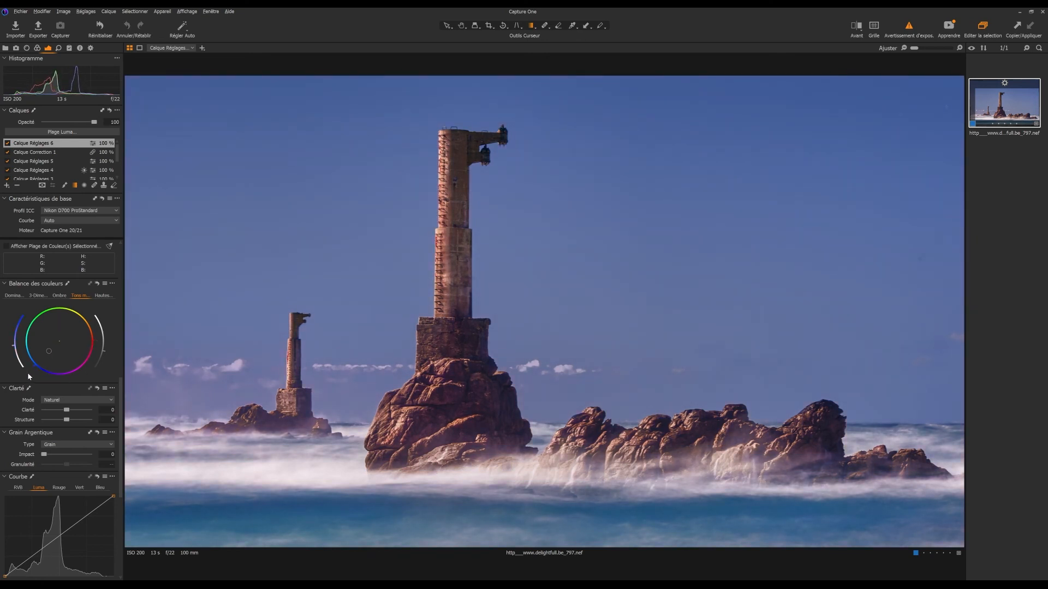
left_click_drag(24, 366, 44, 341)
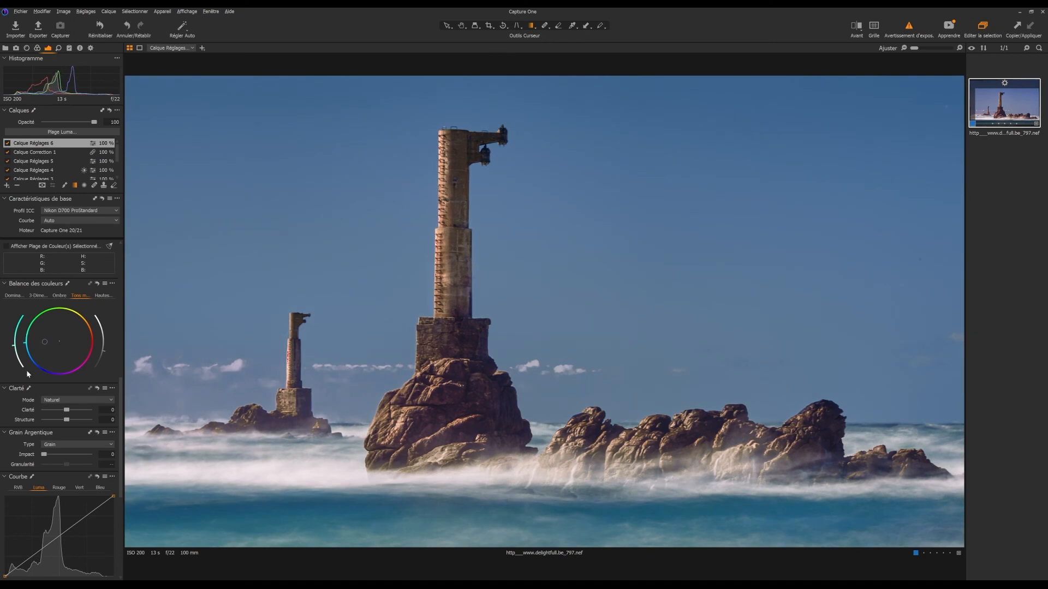
left_click_drag(15, 345, 11, 369)
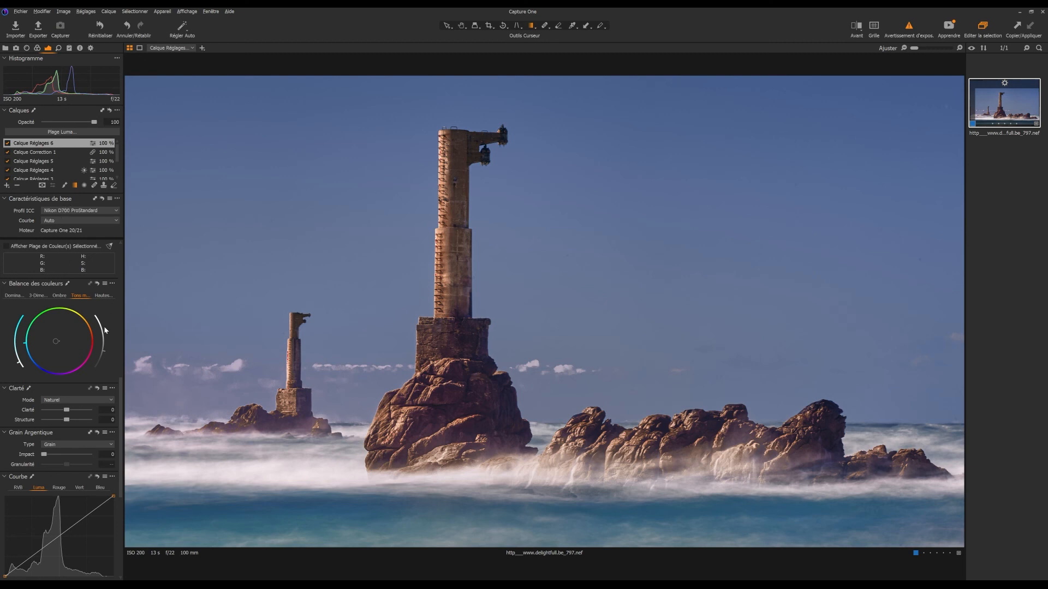
Sample the sky blue in the advanced Color Editor and set its hue to -8,3 and its lightness to -6.
scroll(60, 355, "up", 5)
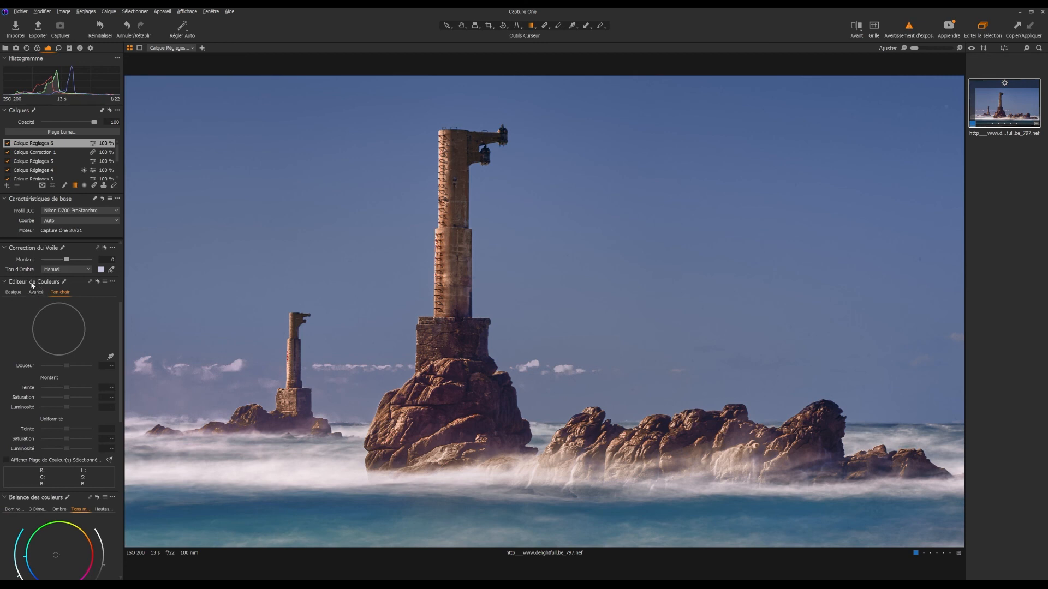
left_click(36, 293)
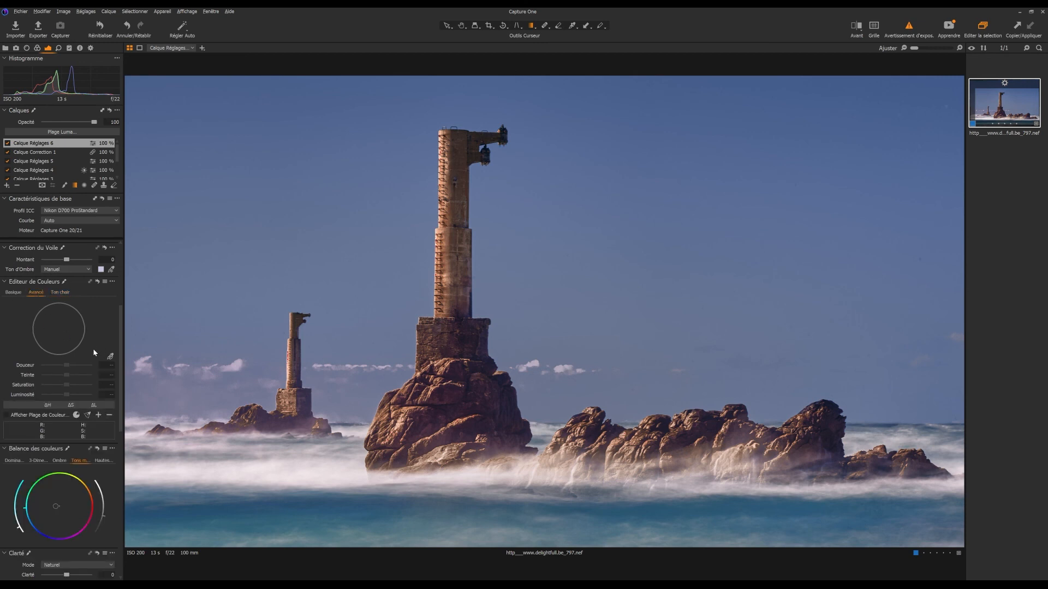
left_click(110, 357)
left_click(510, 312)
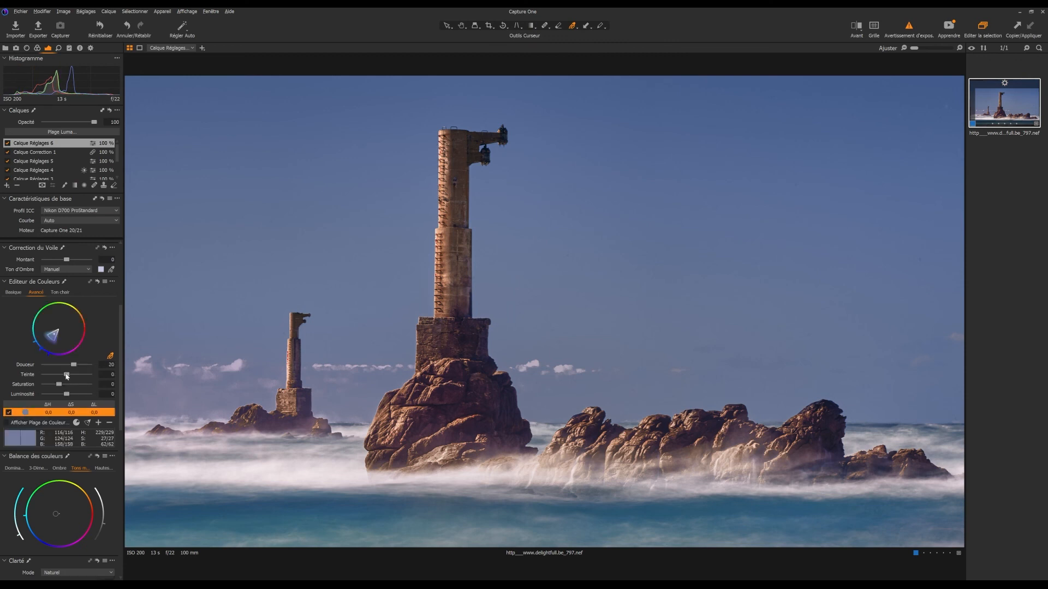
mouse_move(69, 376)
left_mouse_down()
mouse_move(86, 377)
mouse_move(47, 379)
mouse_move(100, 376)
mouse_move(34, 380)
mouse_move(80, 379)
mouse_move(66, 384)
left_mouse_up()
left_click_drag(68, 395, 67, 395)
Add an empty adjustment layer and set its High Dynamic Range highlights to -43, shadows to 45, white to -22 and black to 14.
left_click(7, 186)
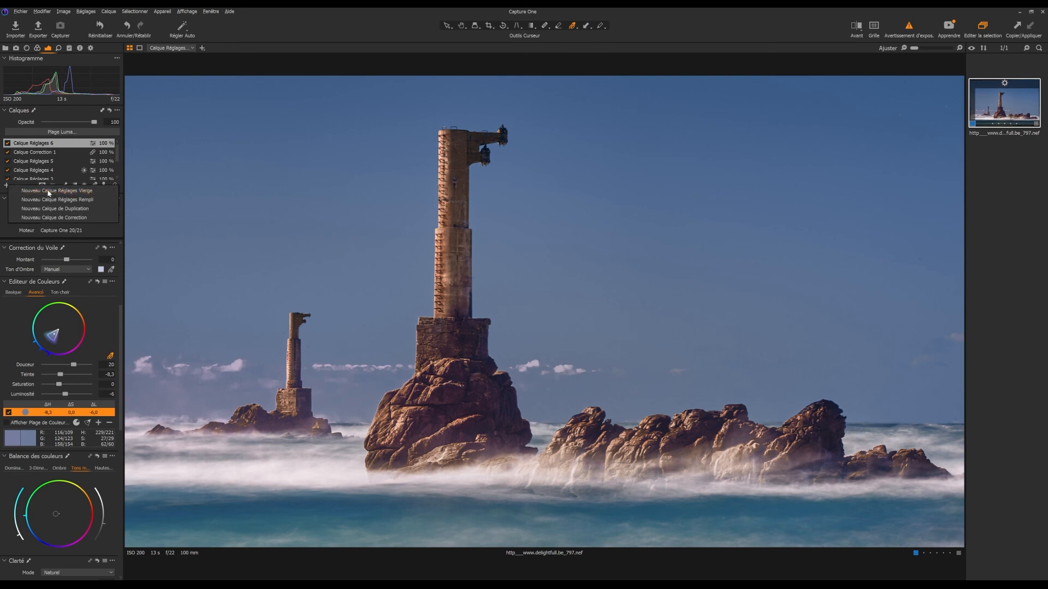
left_click(49, 193)
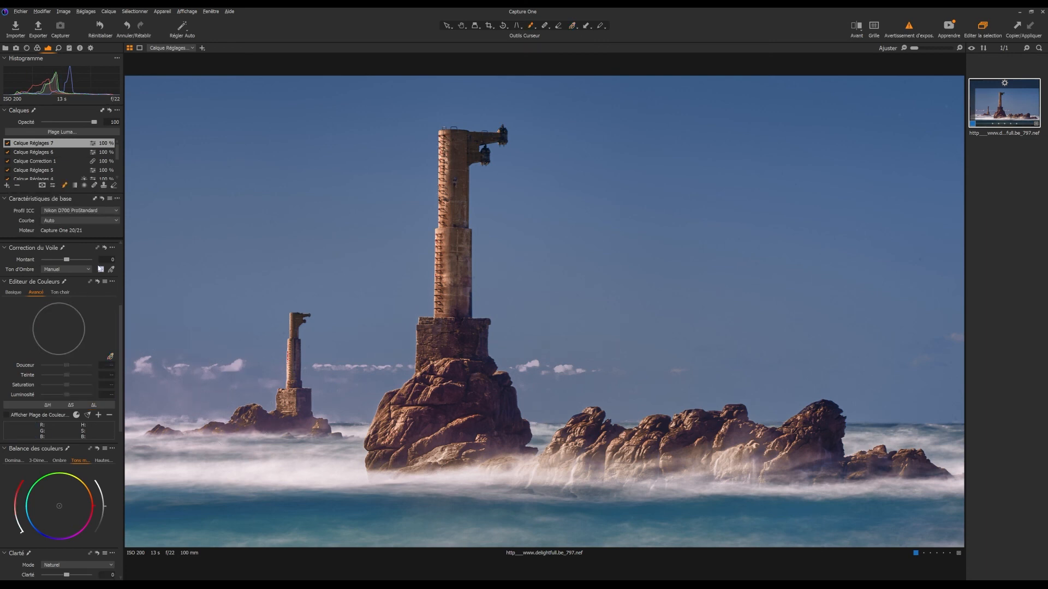
scroll(107, 304, "up", 3)
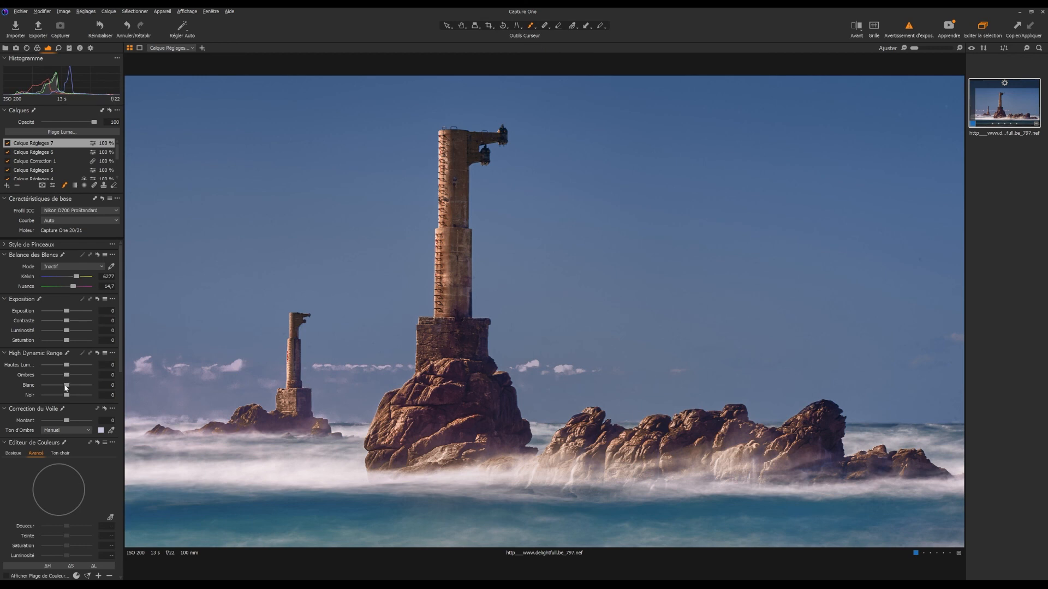
left_click_drag(67, 367, 56, 365)
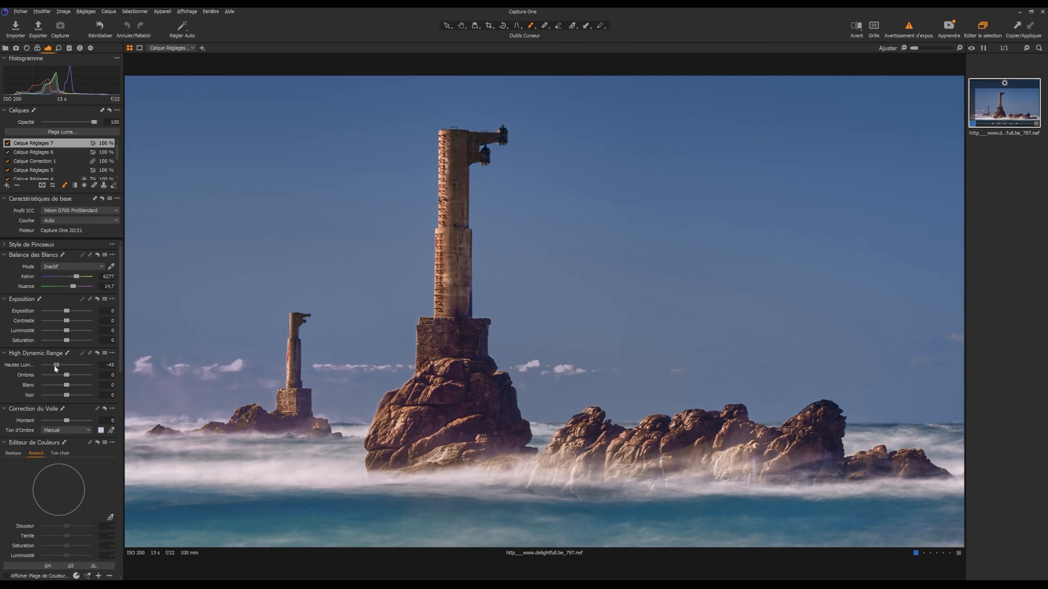
mouse_move(55, 368)
left_mouse_down()
mouse_move(87, 368)
mouse_move(55, 371)
mouse_move(77, 385)
mouse_move(61, 386)
mouse_move(84, 376)
mouse_move(54, 376)
mouse_move(78, 378)
left_mouse_up()
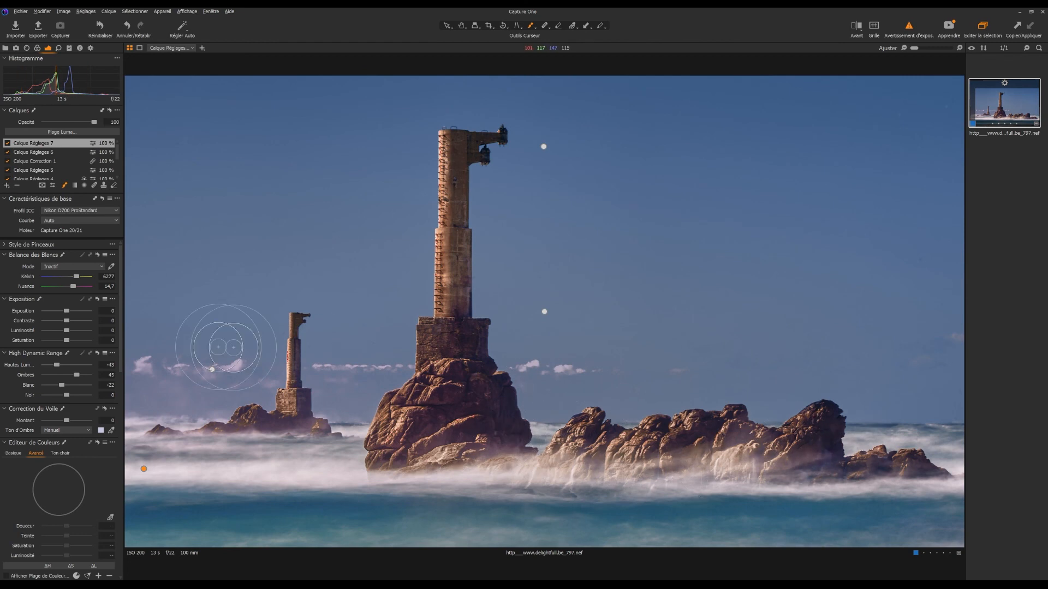
left_click_drag(68, 397, 72, 398)
left_click(7, 143)
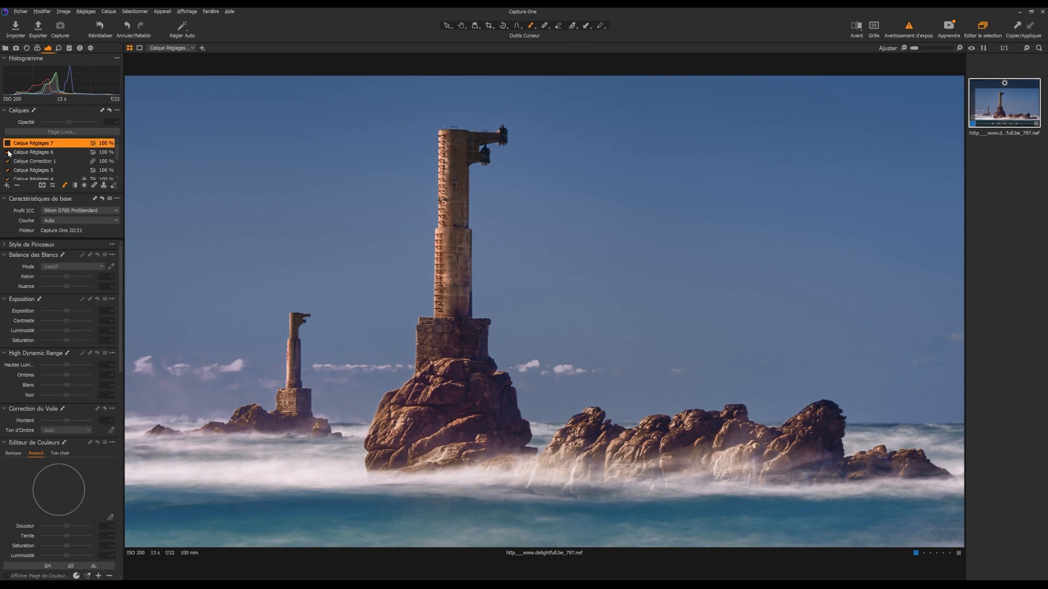
left_click(7, 143)
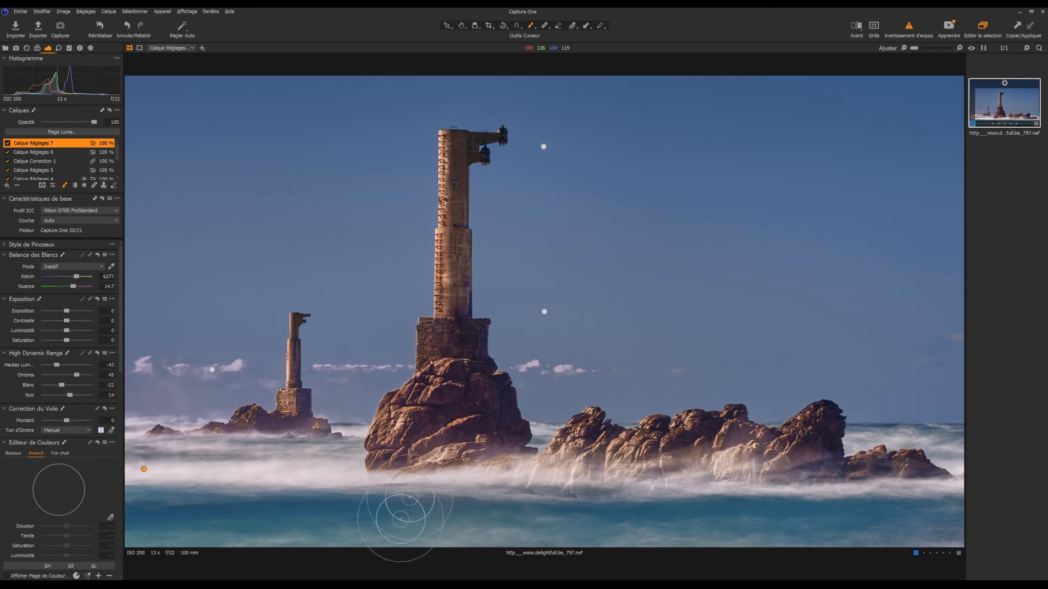
Set the film grain impact to 50 on the background layer.
left_click_drag(117, 150, 117, 170)
left_click(82, 176)
left_click_drag(123, 266, 126, 414)
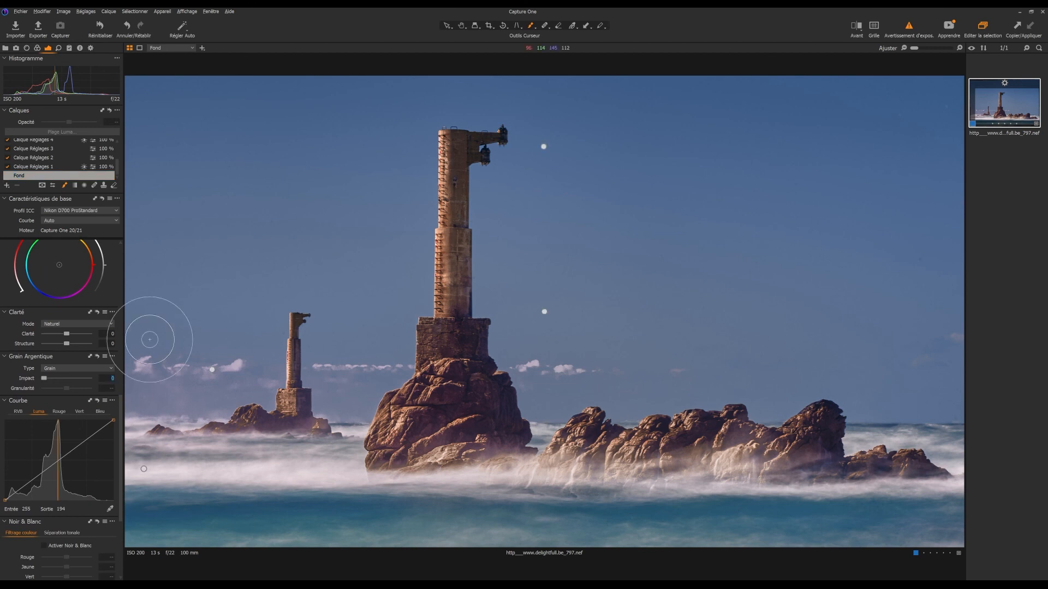
key("Return")
left_click(464, 27)
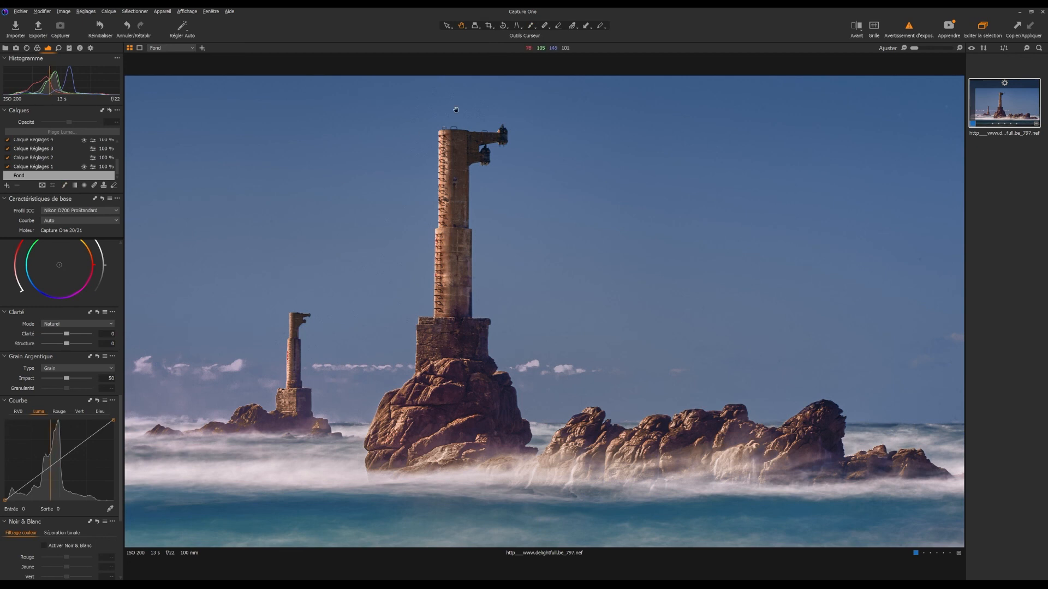
mouse_move(913, 49)
left_mouse_down()
mouse_move(925, 50)
mouse_move(913, 48)
left_mouse_up()
left_click_drag(120, 395, 115, 222)
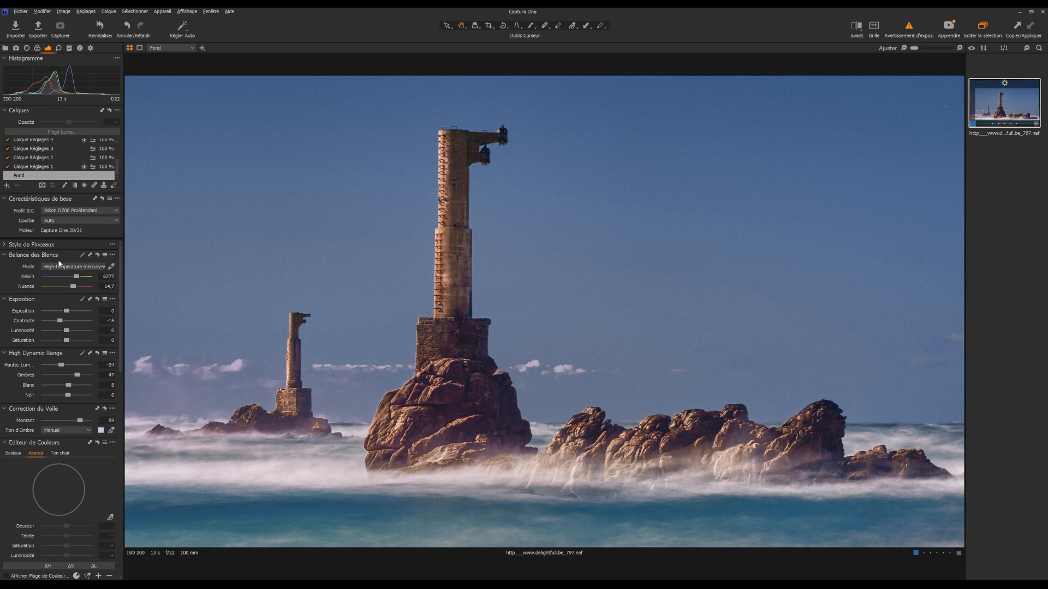
left_click(91, 221)
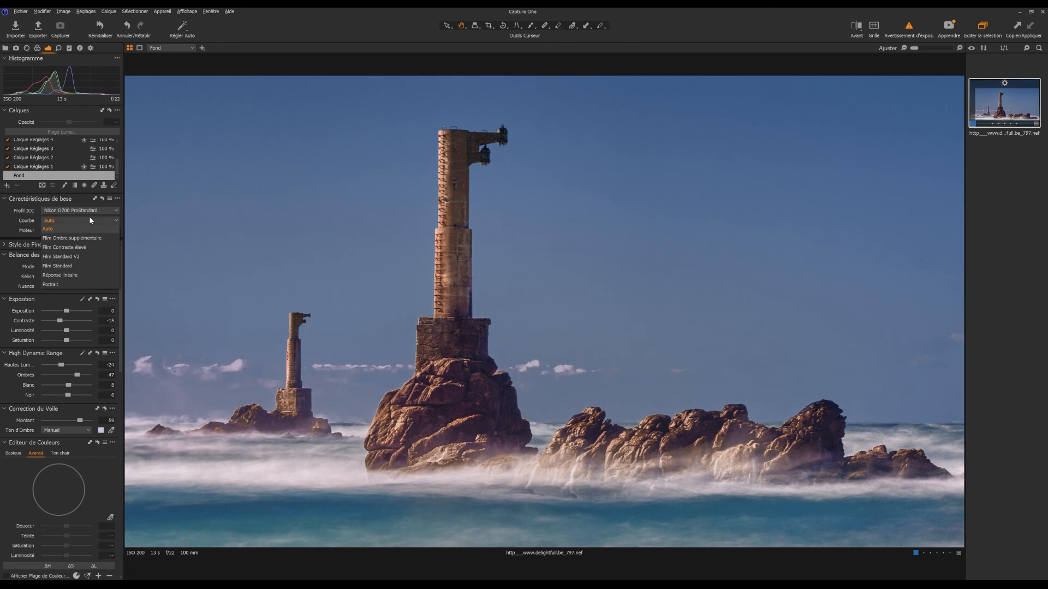
left_click(859, 28)
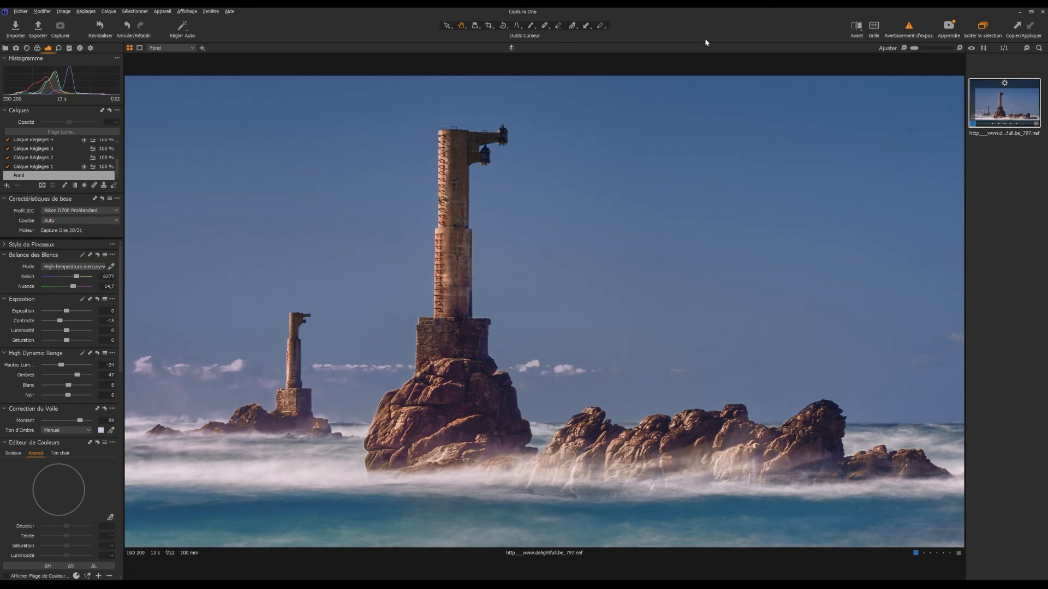
Compare the original and edited picture in the before/after split view, shifting the divider, and return to the normal view.
left_click(855, 34)
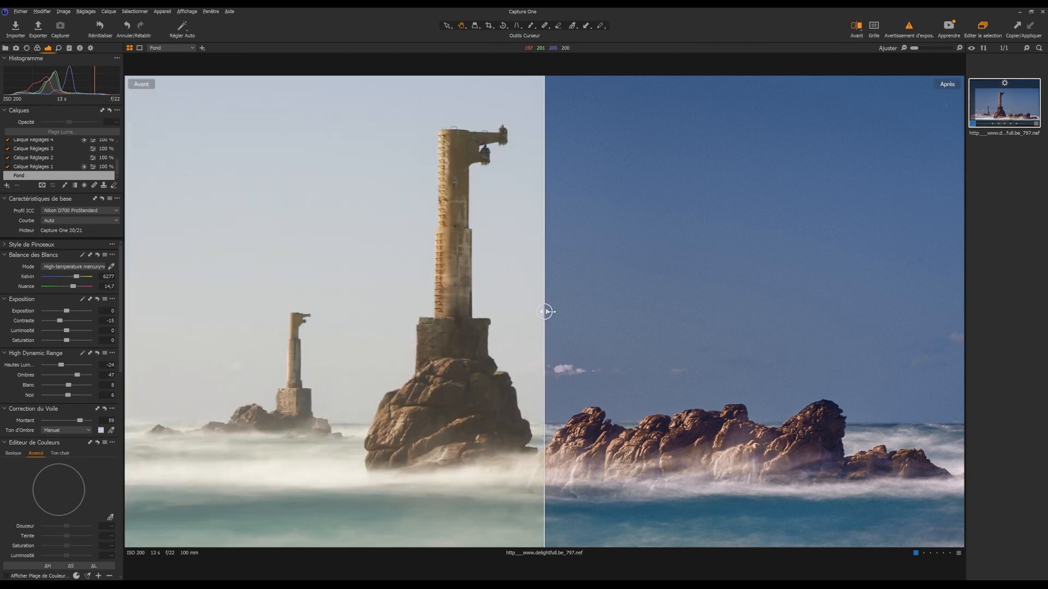
left_click_drag(545, 314, 576, 322)
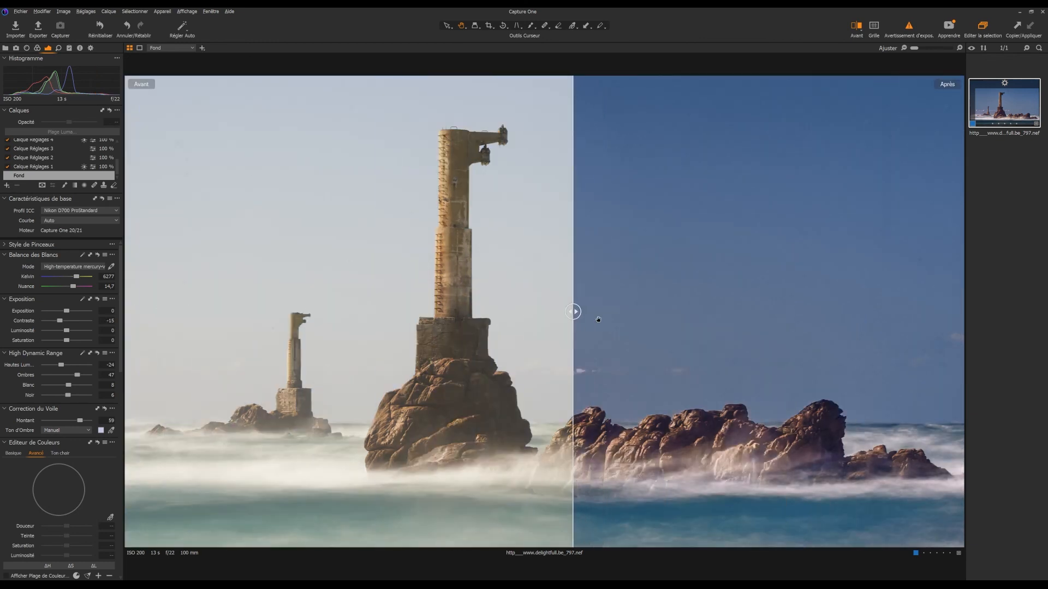
left_click(857, 32)
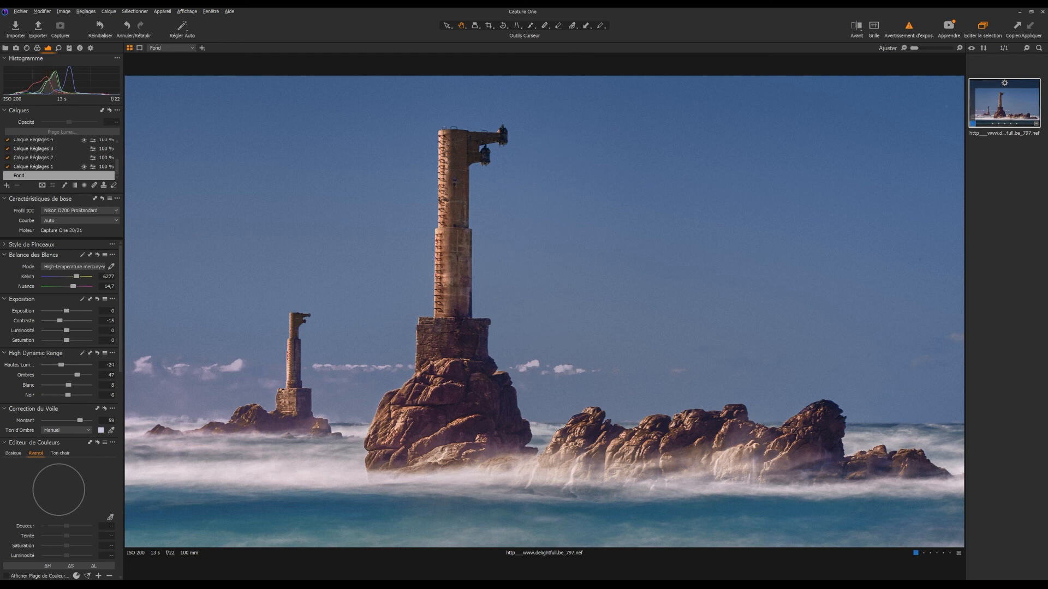